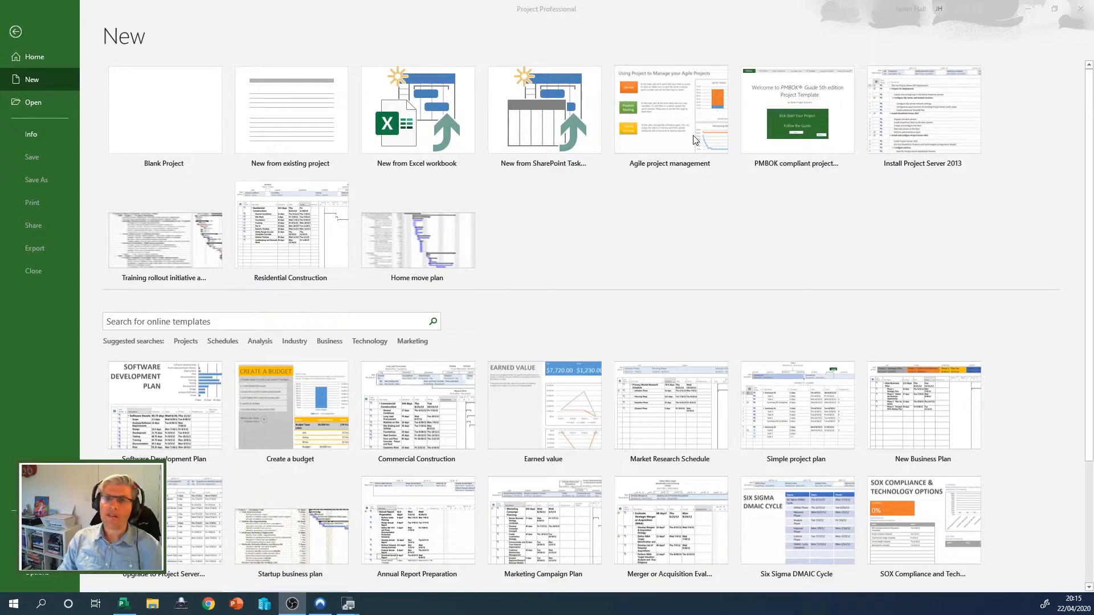
Create a new project from the Agile project management template
{"action": "left_click", "coordinate": [694, 140]}
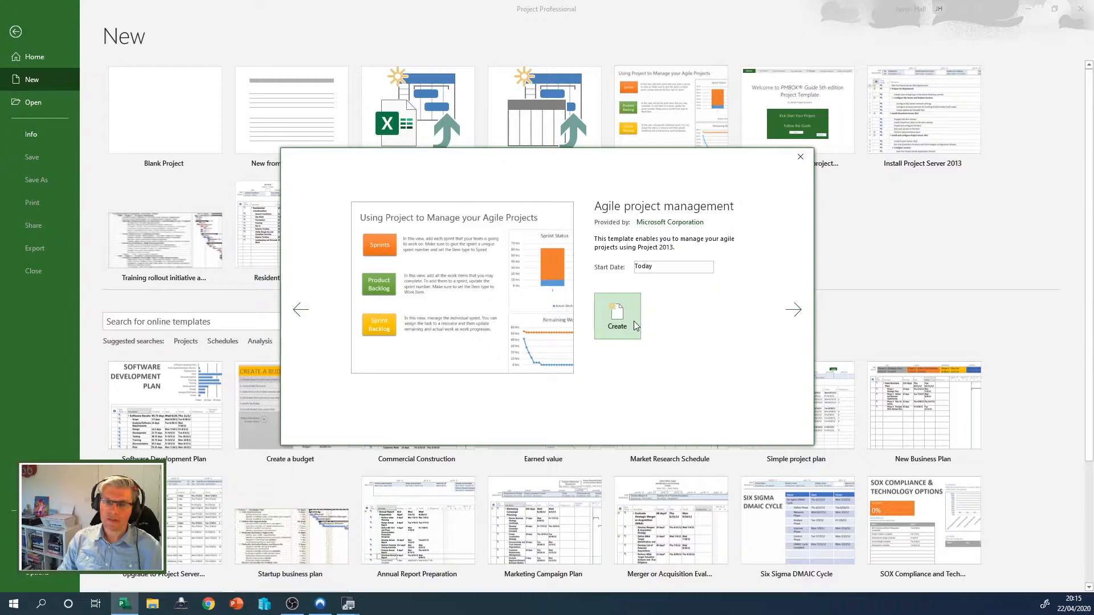
{"action": "left_click", "coordinate": [634, 320]}
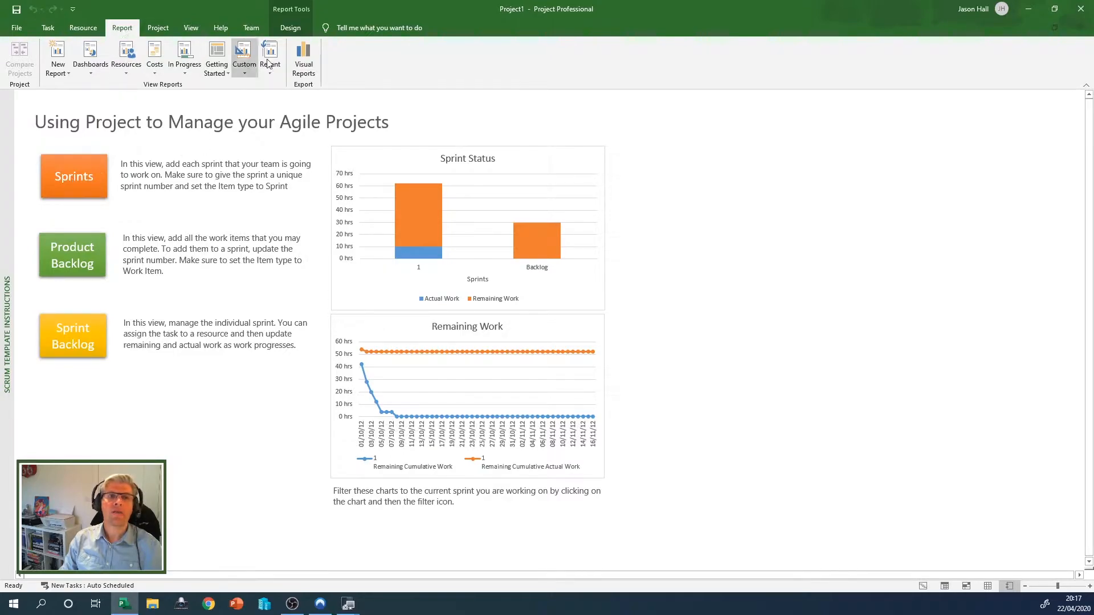
Open the Sprints view from the Scrum Template Instructions report
{"action": "left_click", "coordinate": [251, 66]}
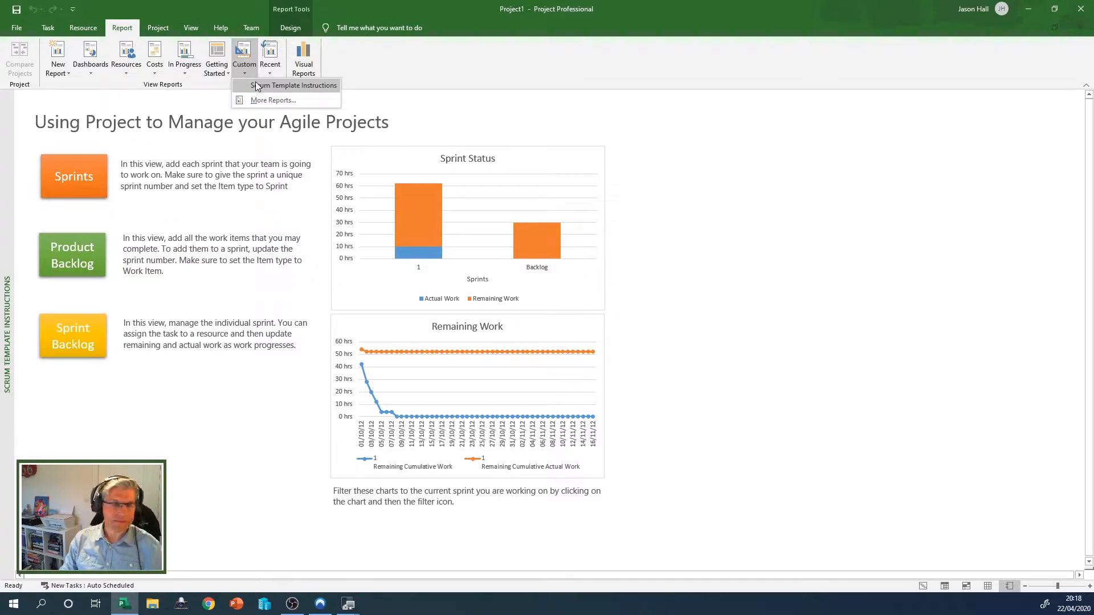
{"action": "left_click", "coordinate": [87, 177]}
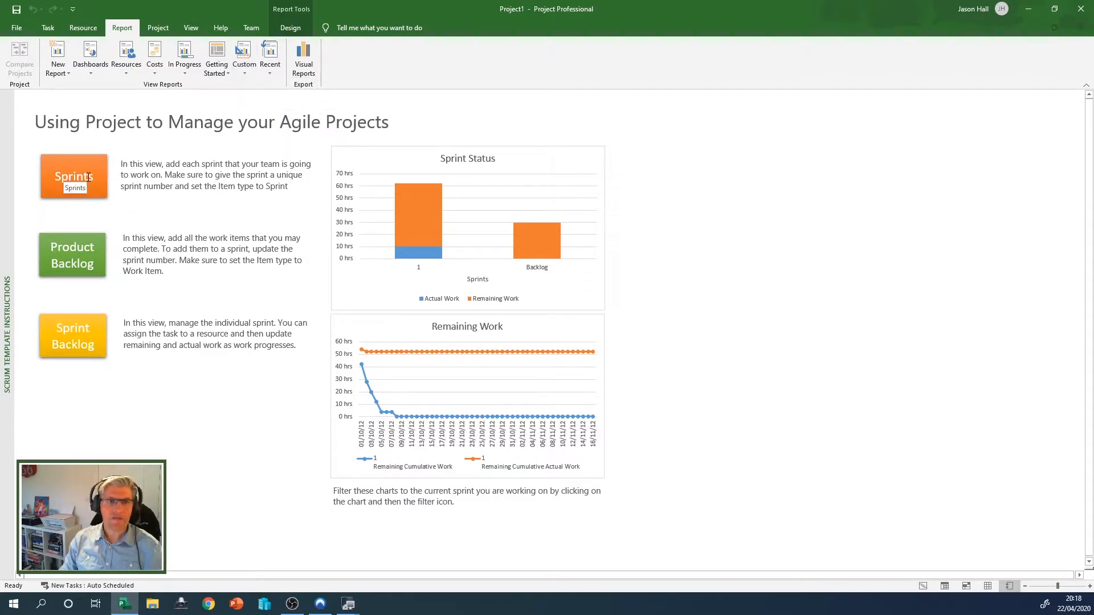
{"action": "left_click", "coordinate": [98, 174]}
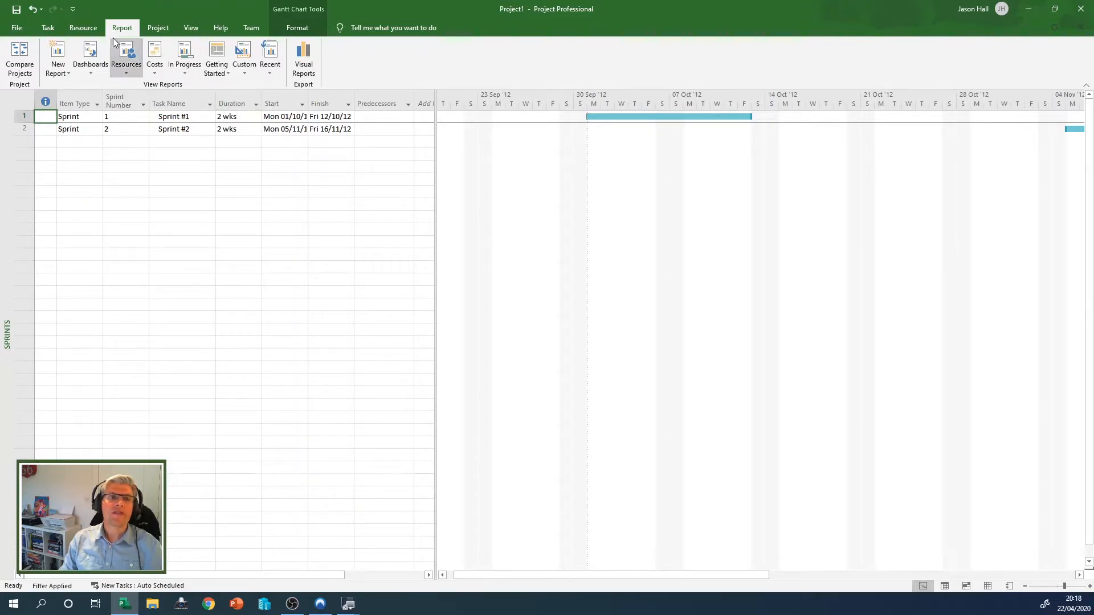
Return to the Scrum Template Instructions report and open its Product Backlog view
{"action": "left_click", "coordinate": [244, 64]}
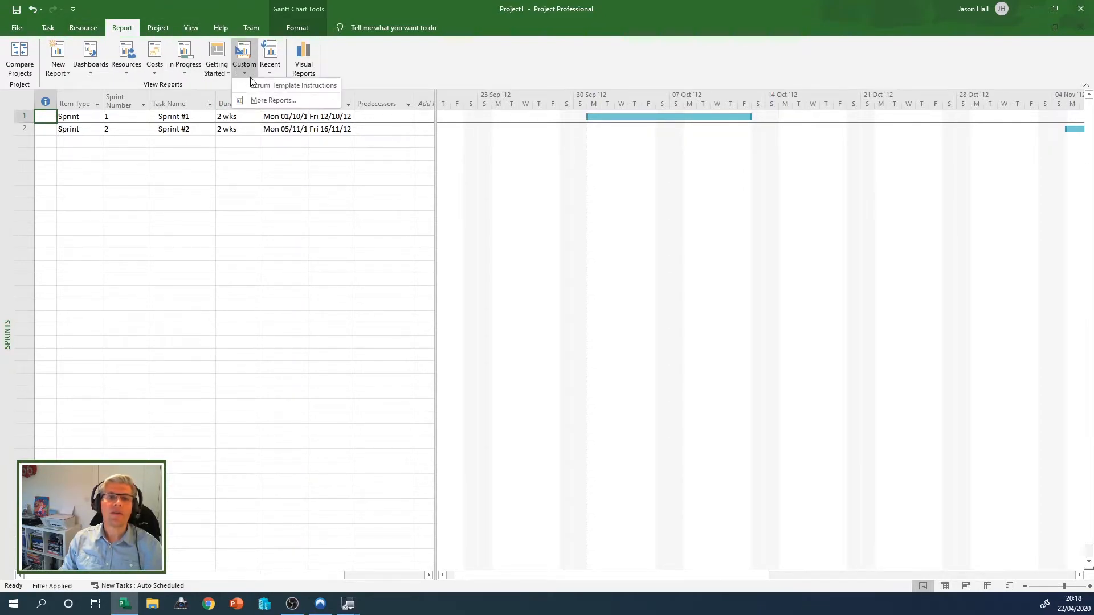
{"action": "left_click", "coordinate": [255, 86]}
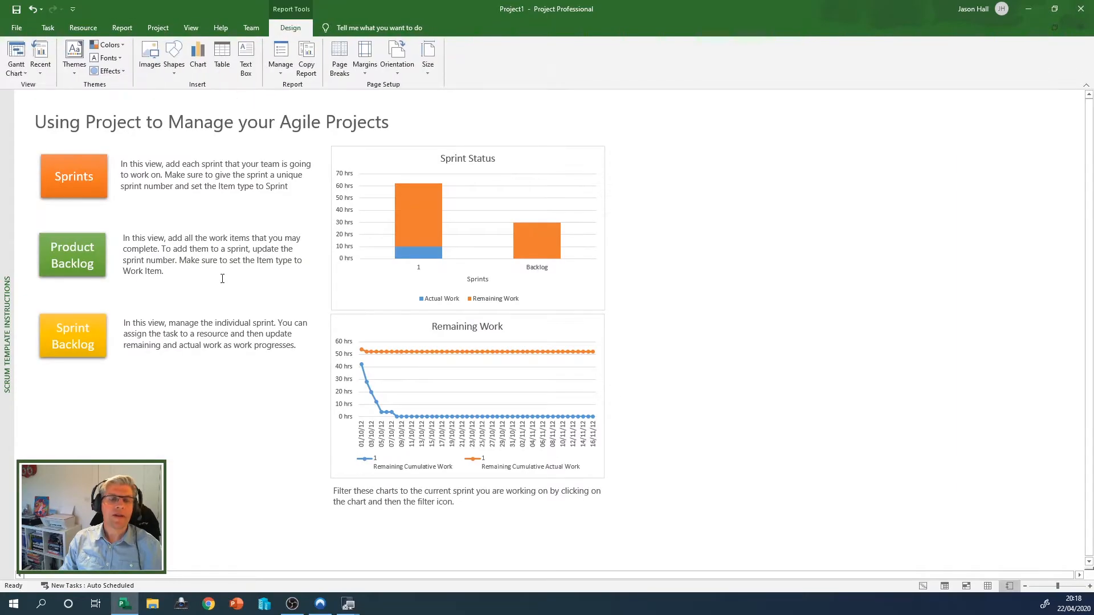
{"action": "left_click", "coordinate": [85, 258]}
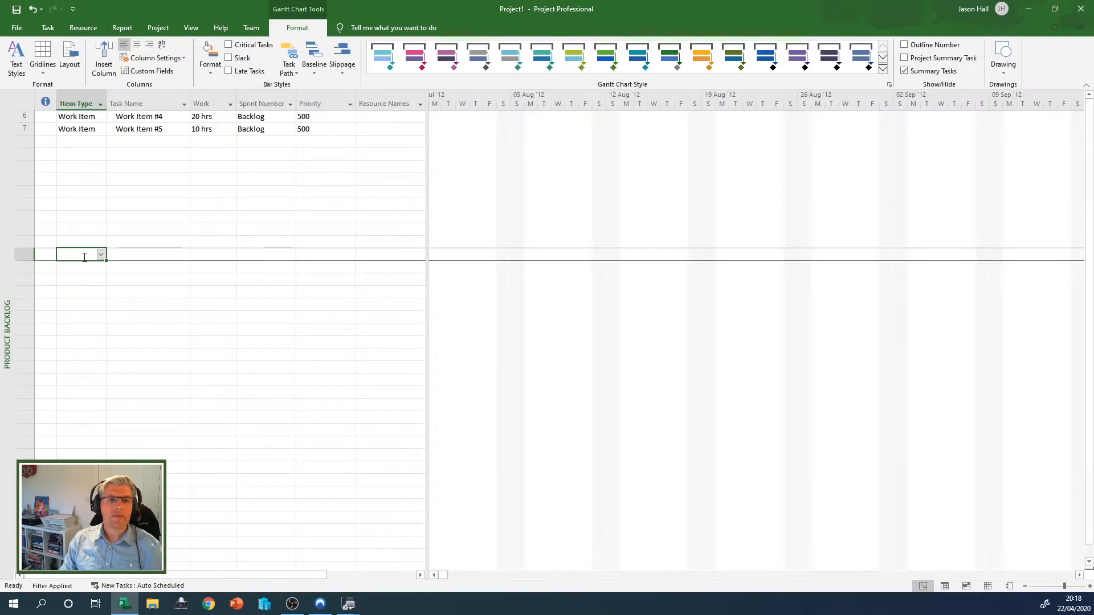
{"action": "left_click", "coordinate": [117, 215]}
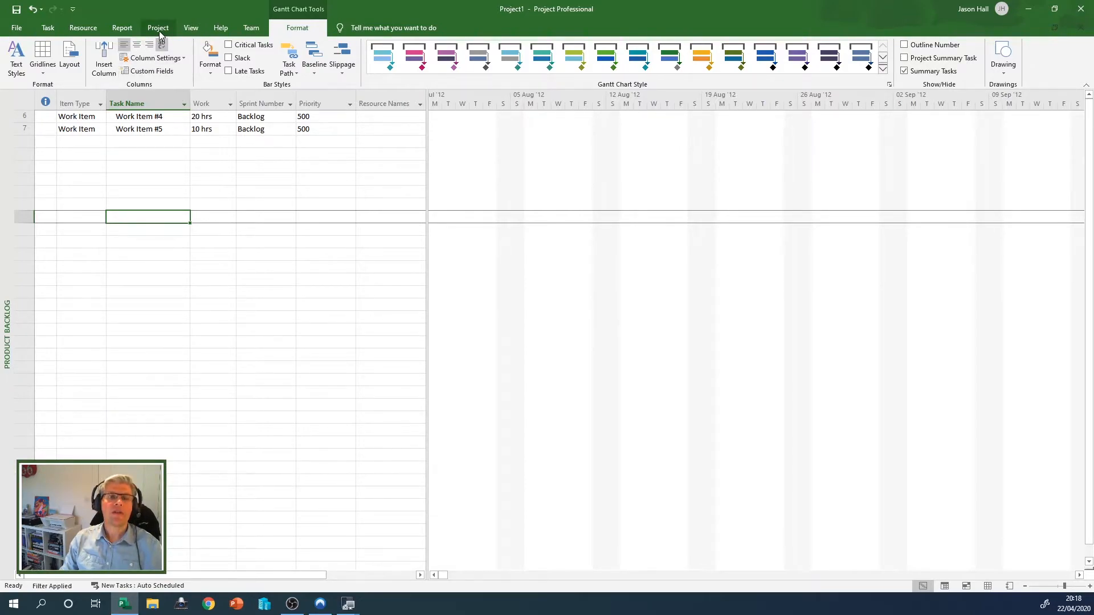
Reopen the Scrum Template Instructions report and go to its Sprint Backlog view
{"action": "left_click", "coordinate": [121, 28]}
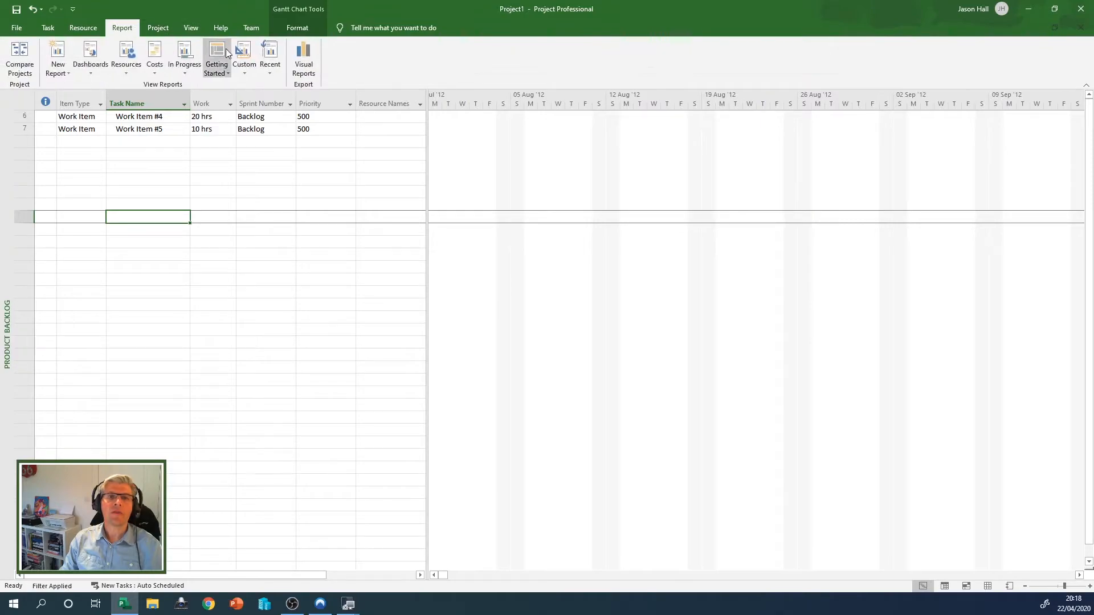
{"action": "left_click", "coordinate": [225, 67]}
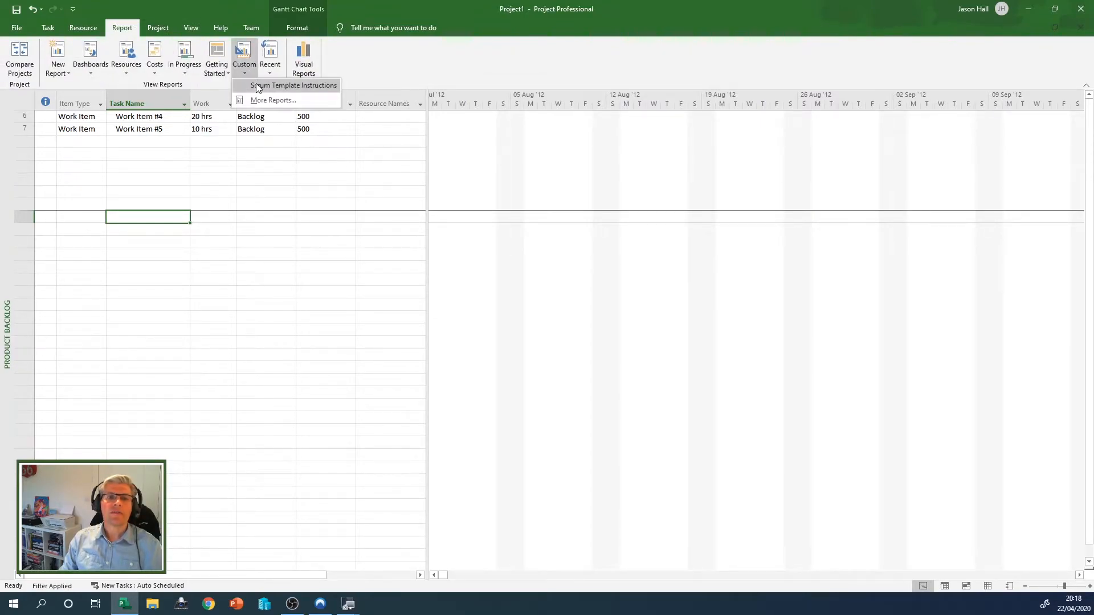
{"action": "left_click", "coordinate": [257, 86]}
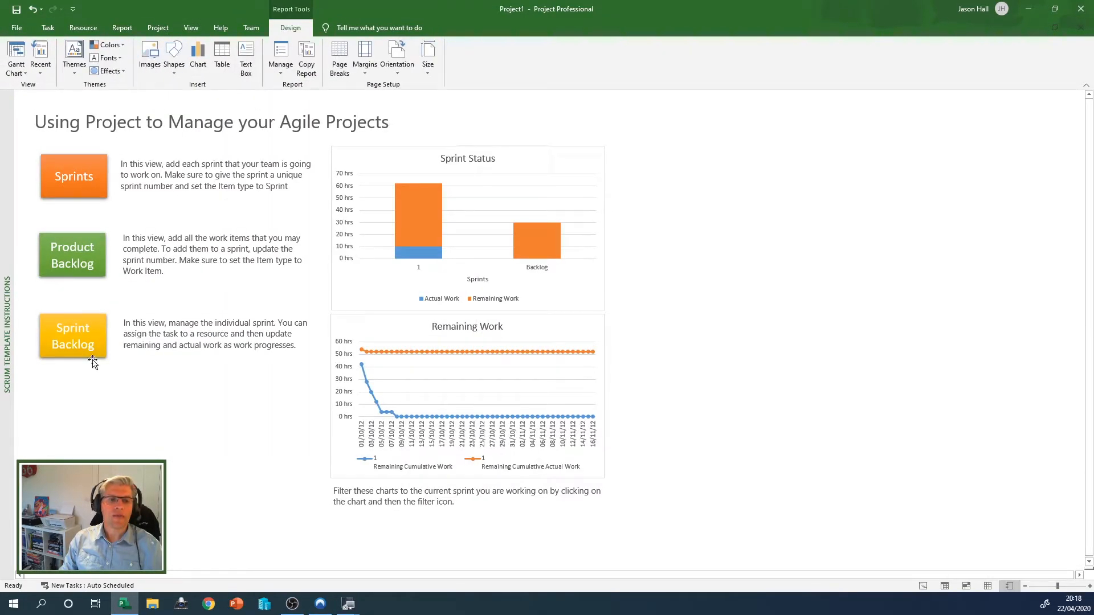
{"action": "left_click", "coordinate": [82, 338]}
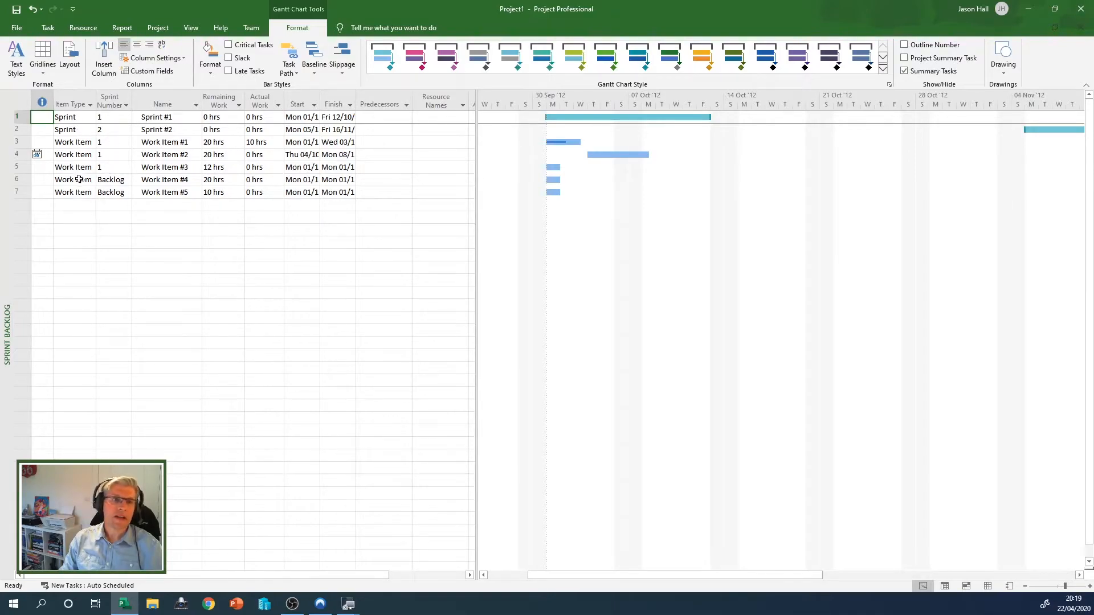
Inspect the Resource Sheet, and go back to the Sprint Backlog view through the Scrum Template Instructions report
{"action": "left_click", "coordinate": [191, 29]}
{"action": "left_click", "coordinate": [198, 60]}
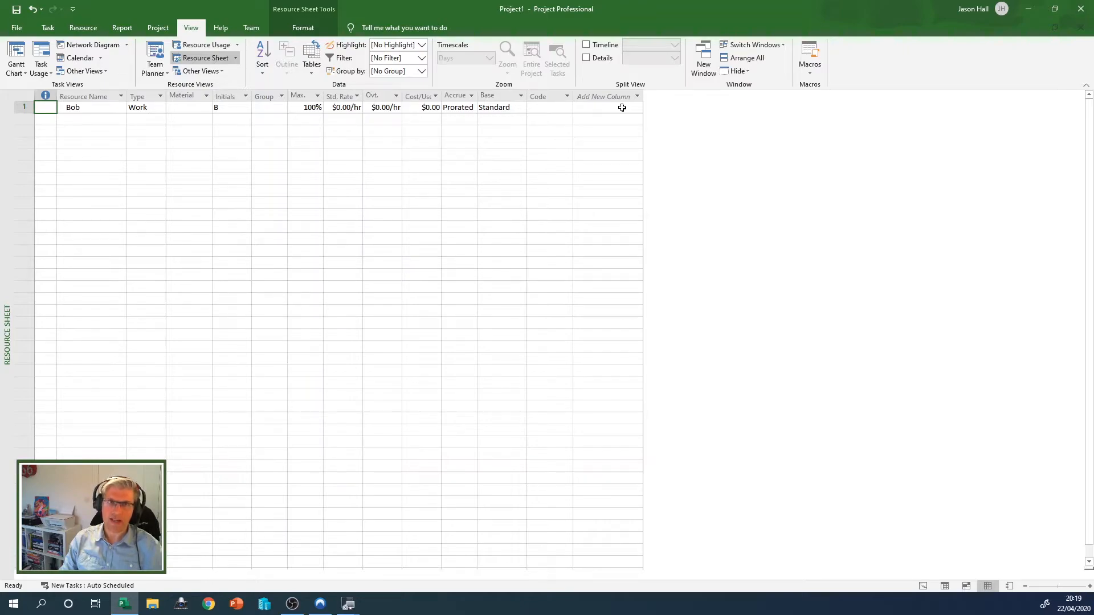
{"action": "left_click", "coordinate": [128, 31]}
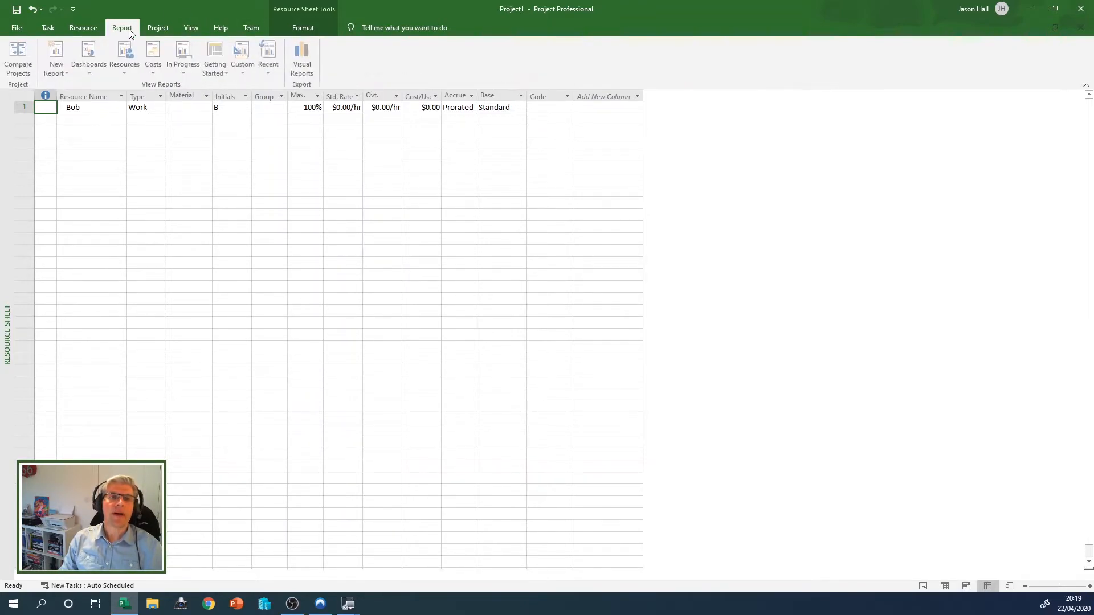
{"action": "left_click", "coordinate": [244, 67]}
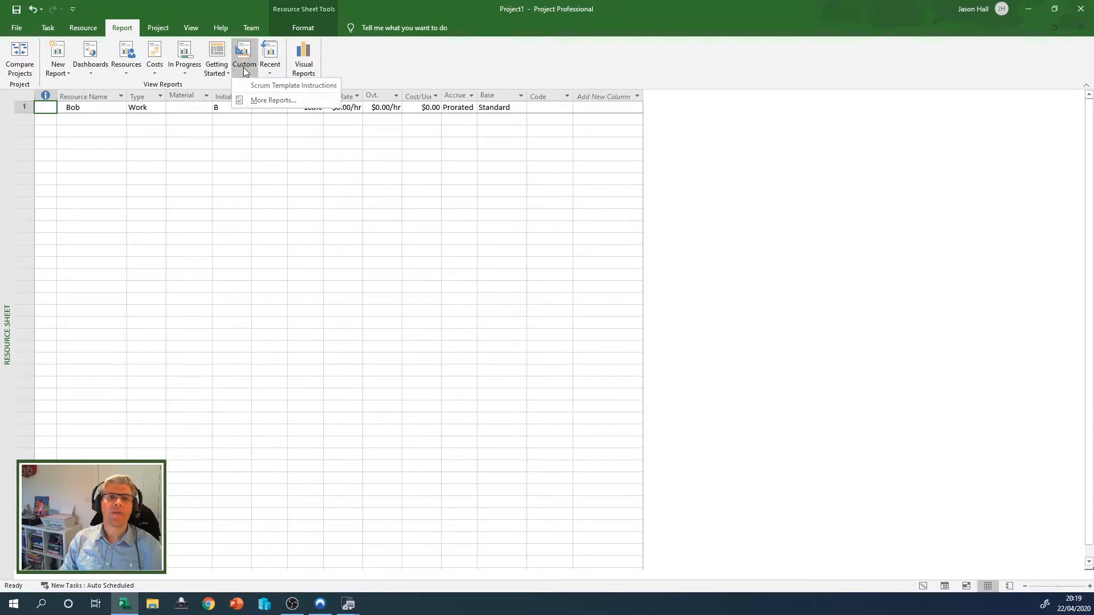
{"action": "left_click", "coordinate": [279, 86]}
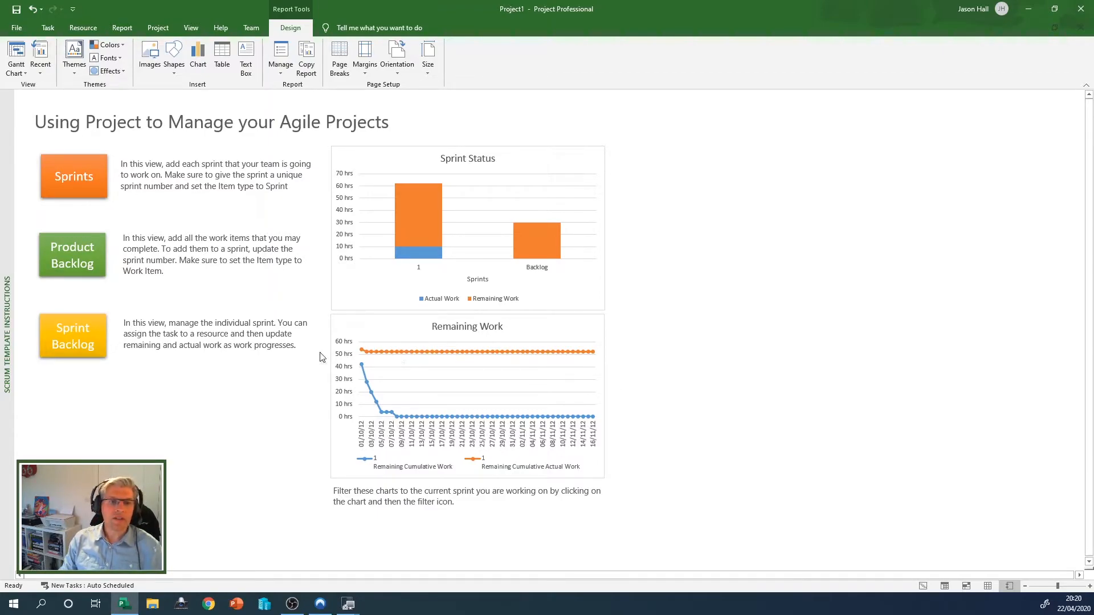
{"action": "left_click", "coordinate": [78, 335]}
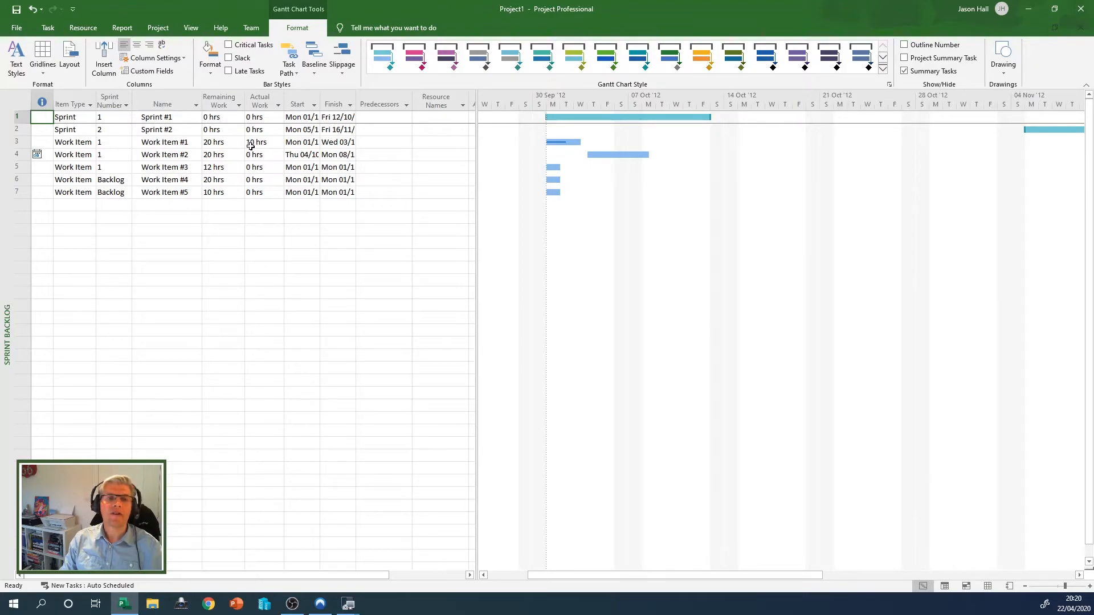
Mark all seven tasks, Sprint #1 through Work Item #5, as 0% complete and switch them to Auto Schedule
{"action": "left_click", "coordinate": [17, 117]}
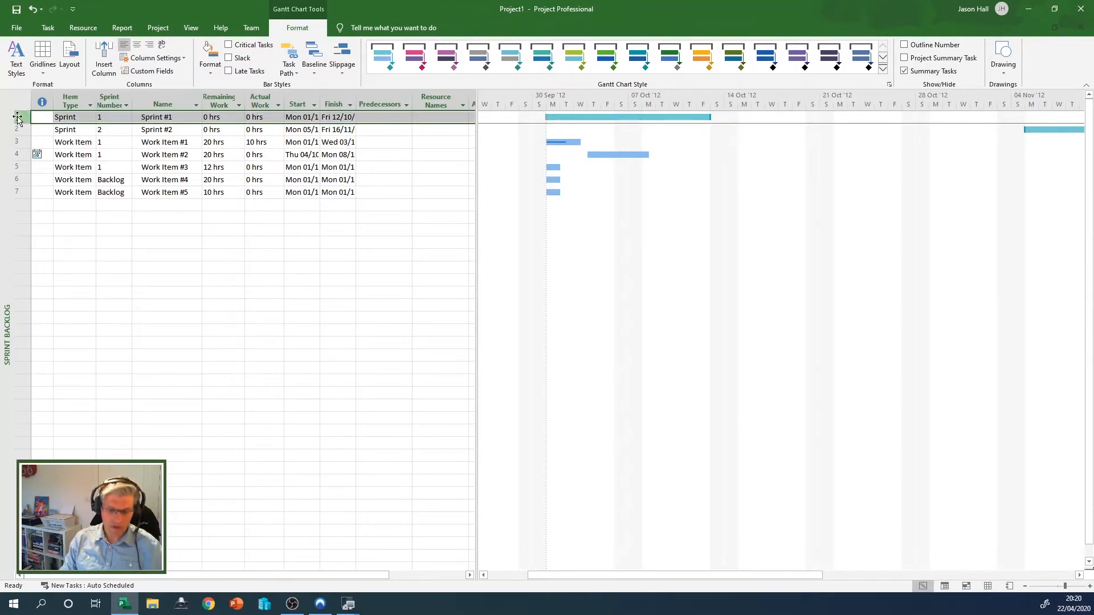
{"action": "left_click", "coordinate": [19, 192], "text": "shift"}
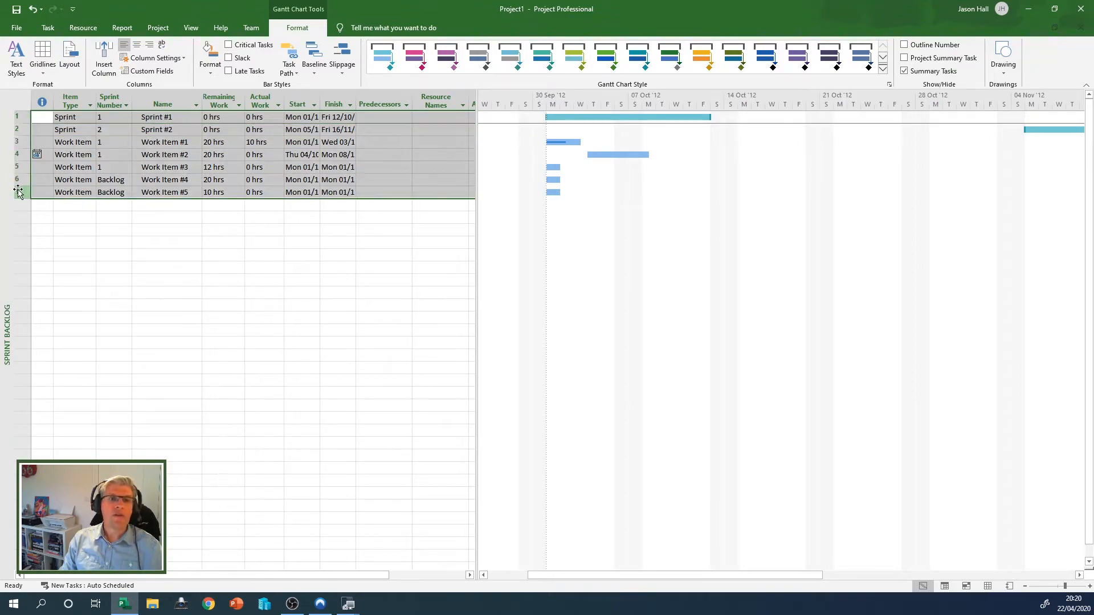
{"action": "left_click", "coordinate": [48, 28]}
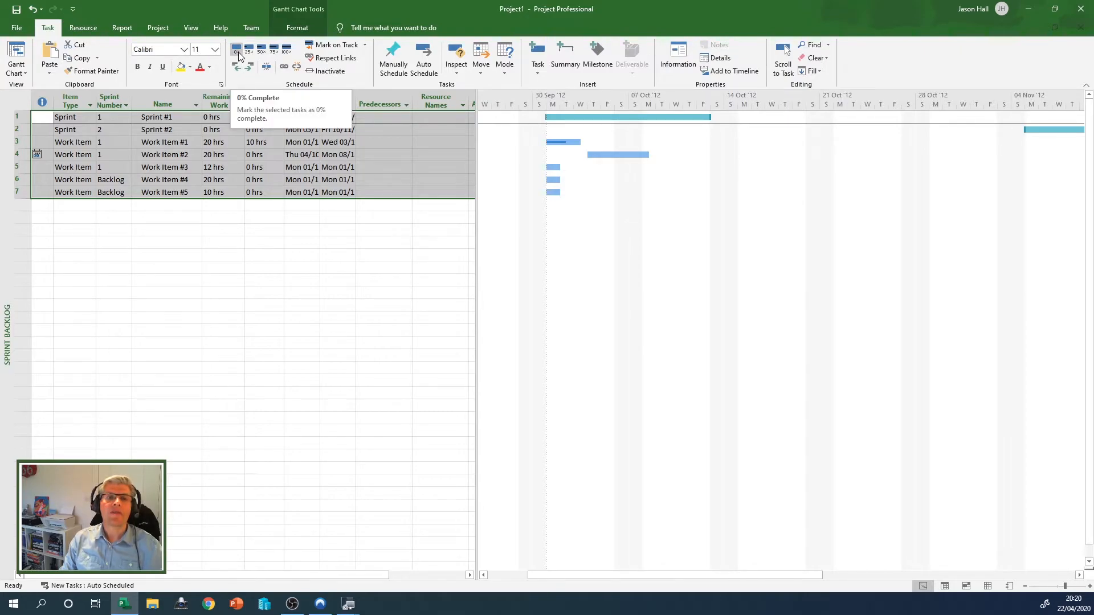
{"action": "left_click", "coordinate": [238, 51]}
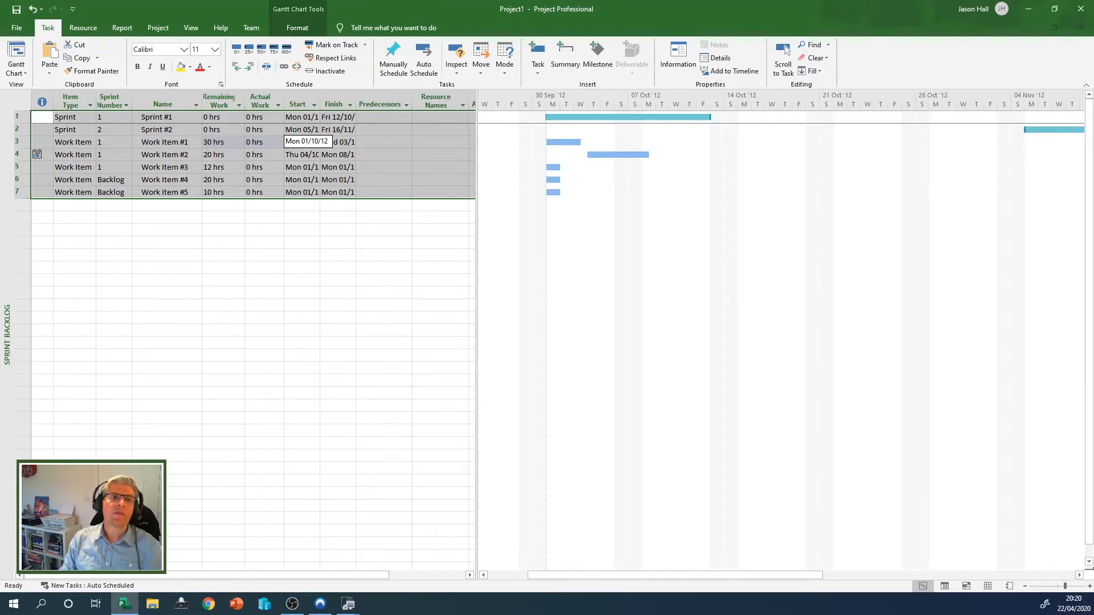
{"action": "key", "text": "Return"}
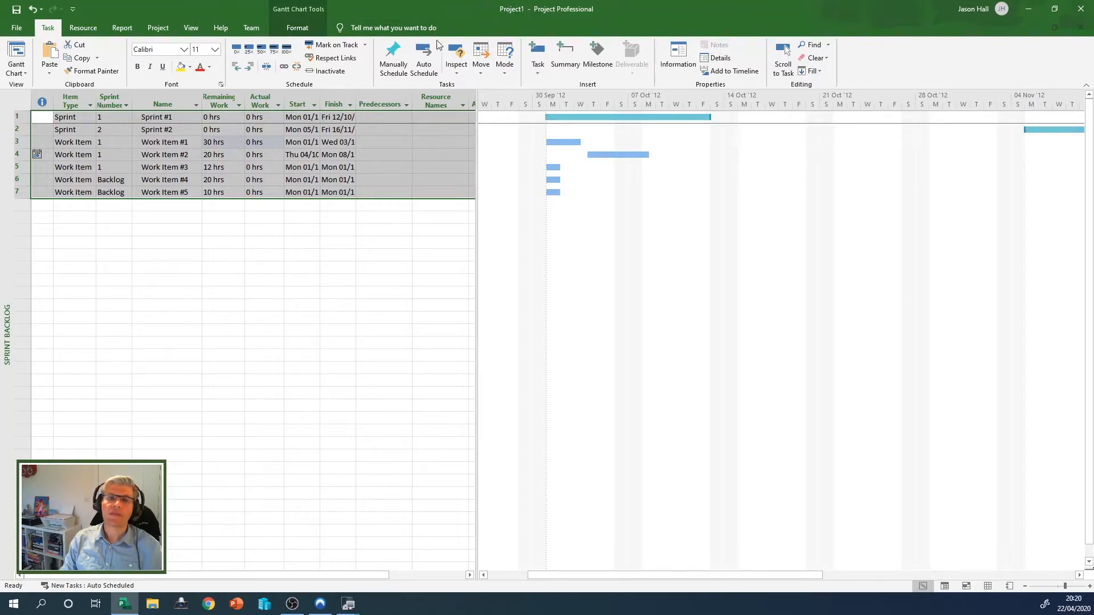
{"action": "left_click", "coordinate": [425, 71]}
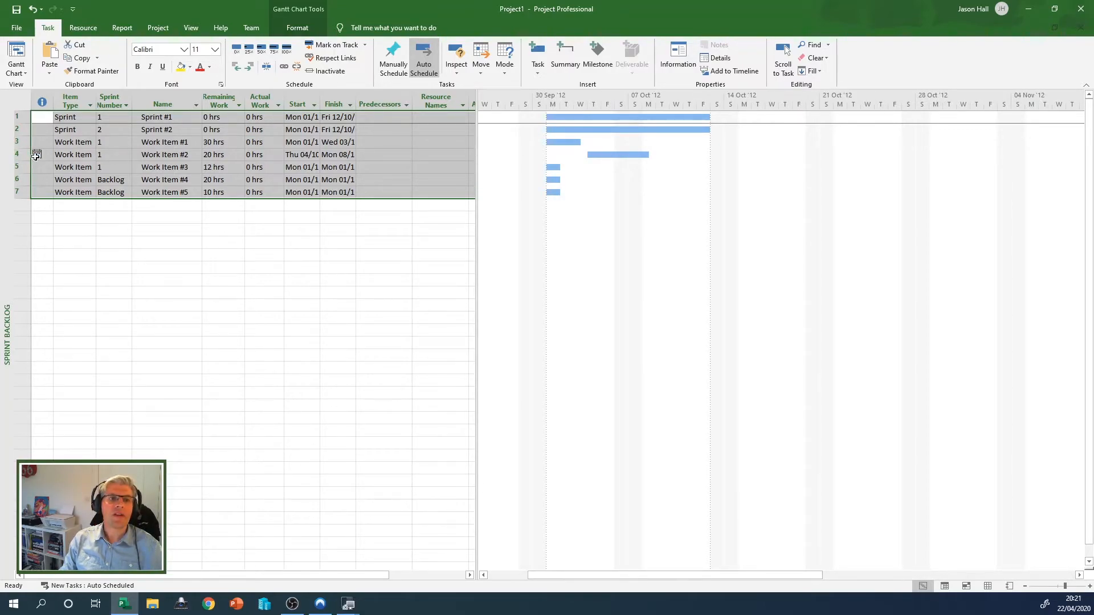
Set the constraint type to As Soon As Possible and the task type to Fixed Work for all selected tasks
{"action": "mouse_move", "coordinate": [35, 155]}
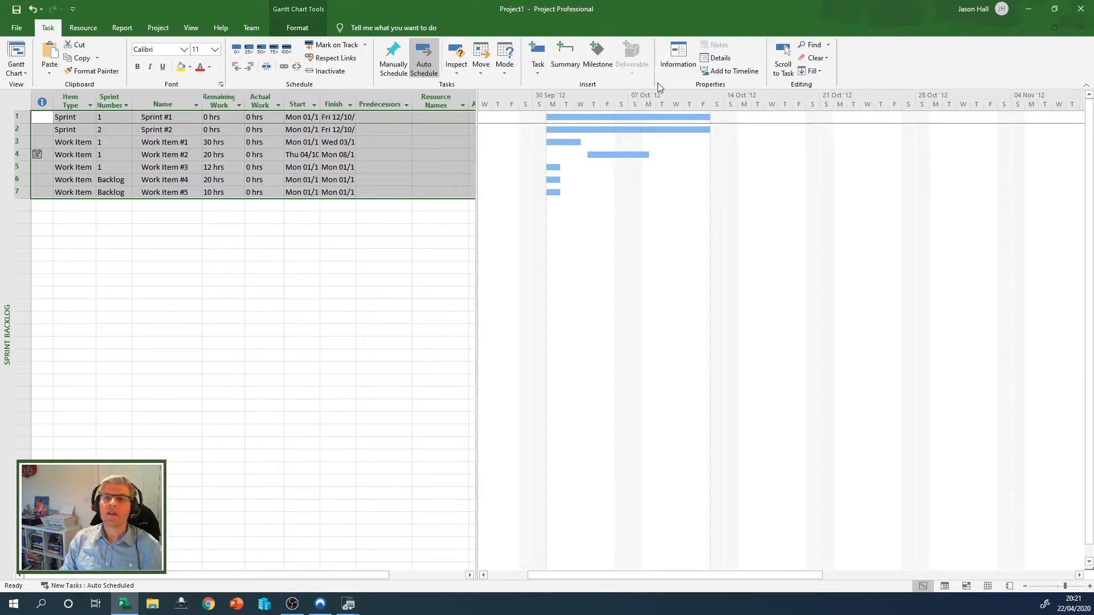
{"action": "left_click", "coordinate": [680, 55]}
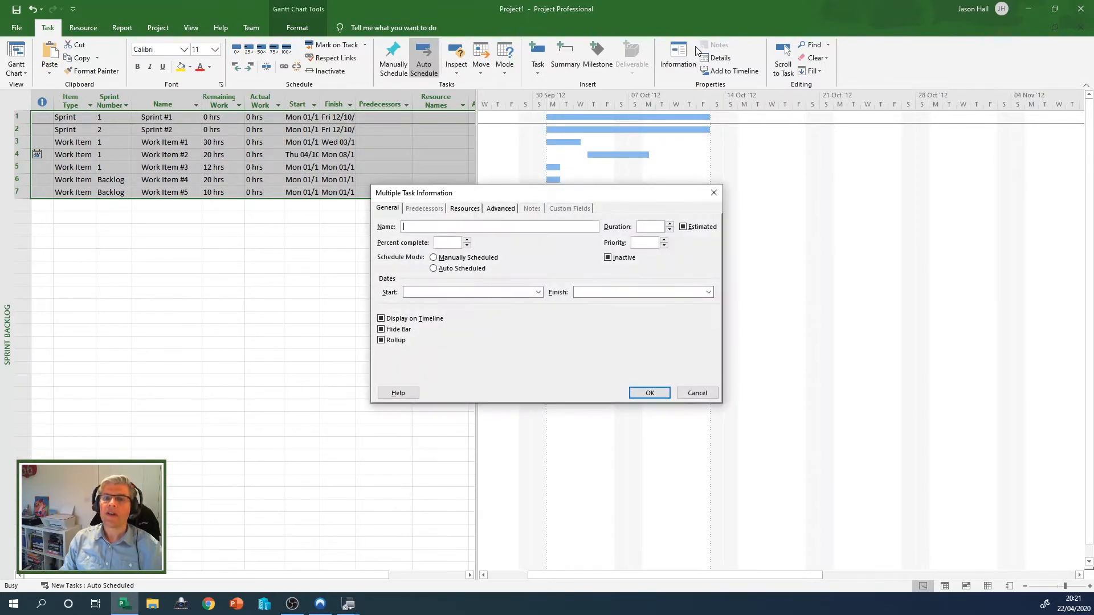
{"action": "left_click", "coordinate": [501, 208]}
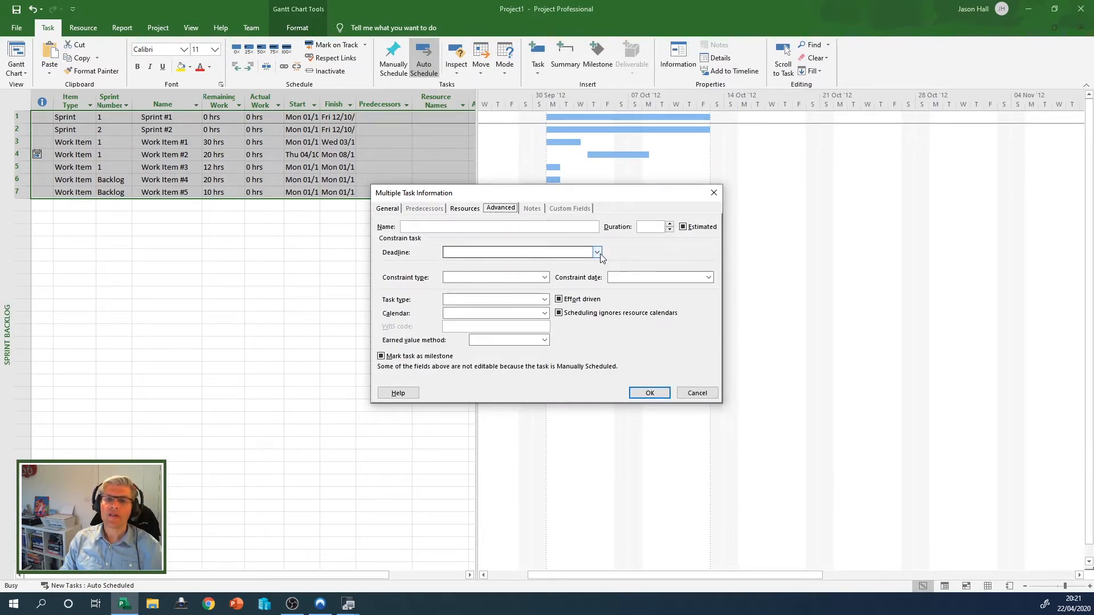
{"action": "left_click", "coordinate": [546, 279]}
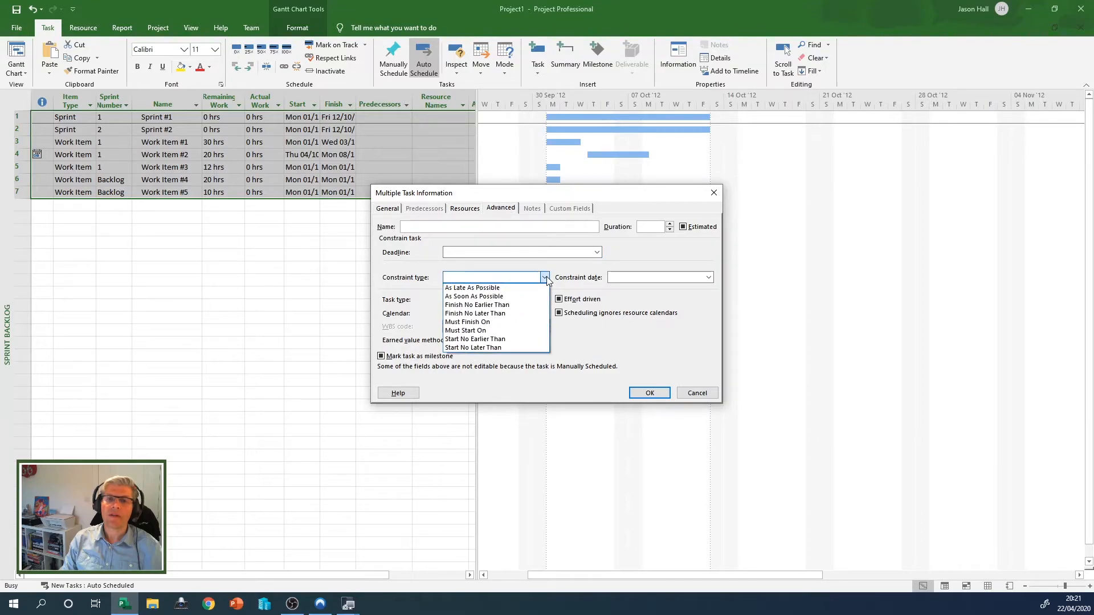
{"action": "left_click", "coordinate": [530, 297]}
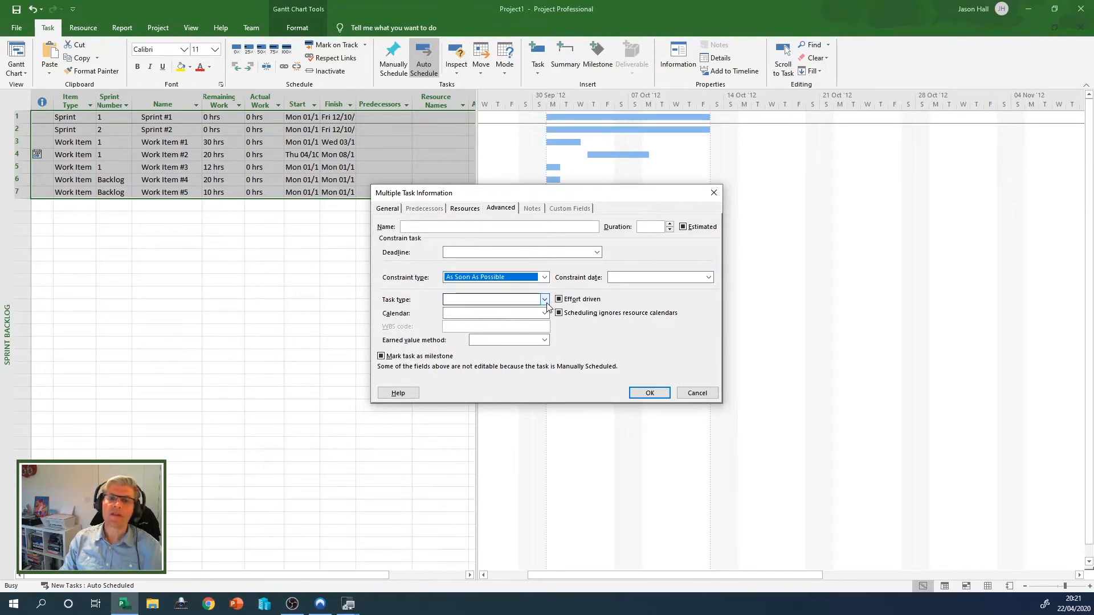
{"action": "left_click", "coordinate": [544, 300]}
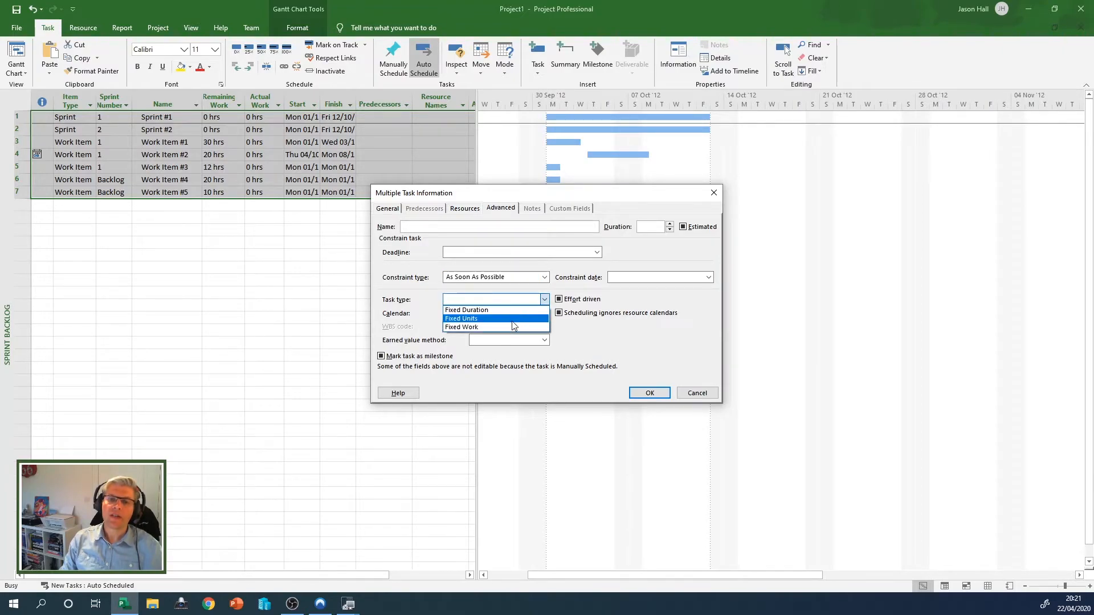
{"action": "left_click", "coordinate": [463, 328]}
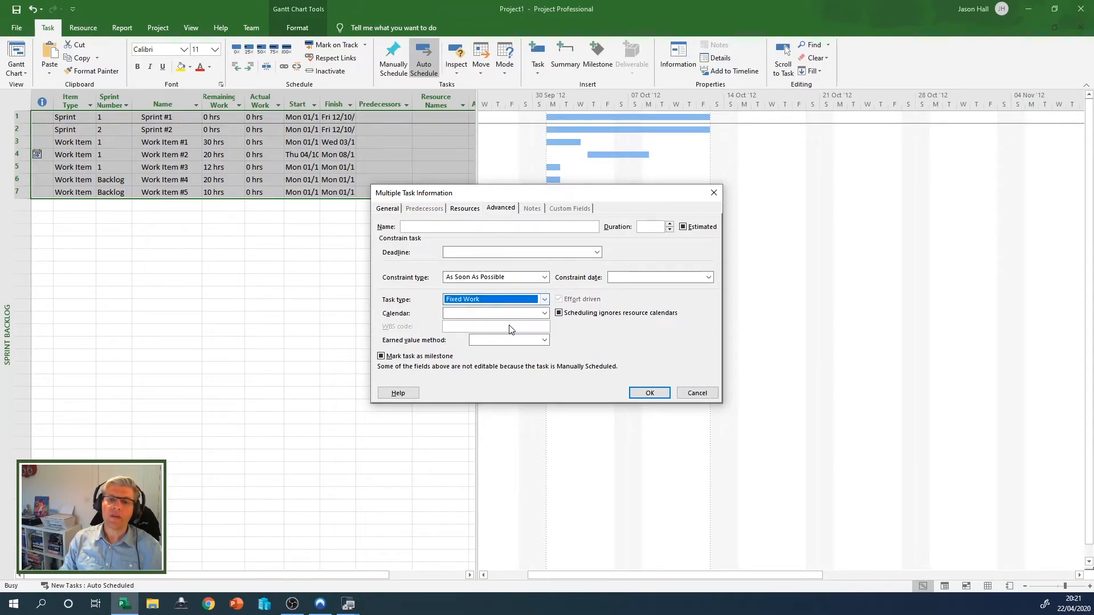
{"action": "left_click", "coordinate": [659, 392]}
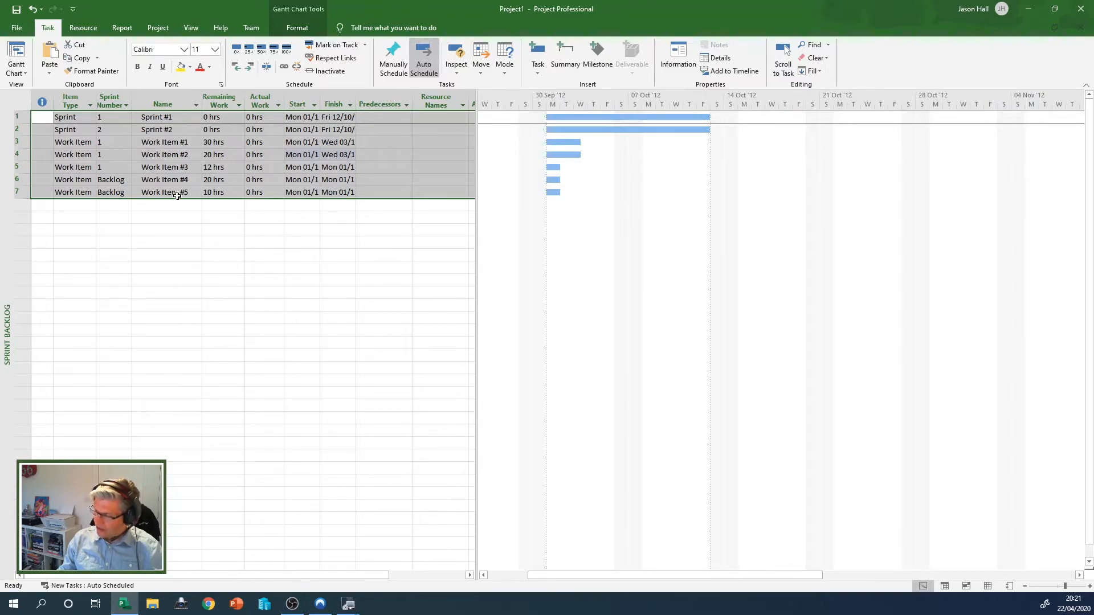
Set the sprint number of Work Item #1, Work Item #2 and Work Item #3 to Backlog
{"action": "left_click", "coordinate": [122, 183]}
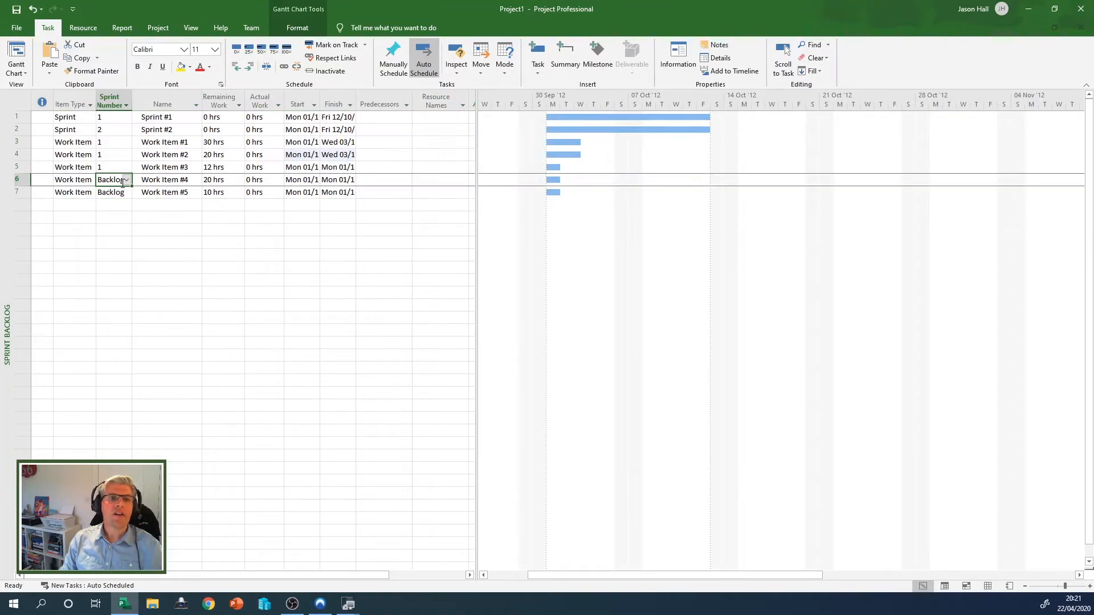
{"action": "left_click", "coordinate": [109, 143]}
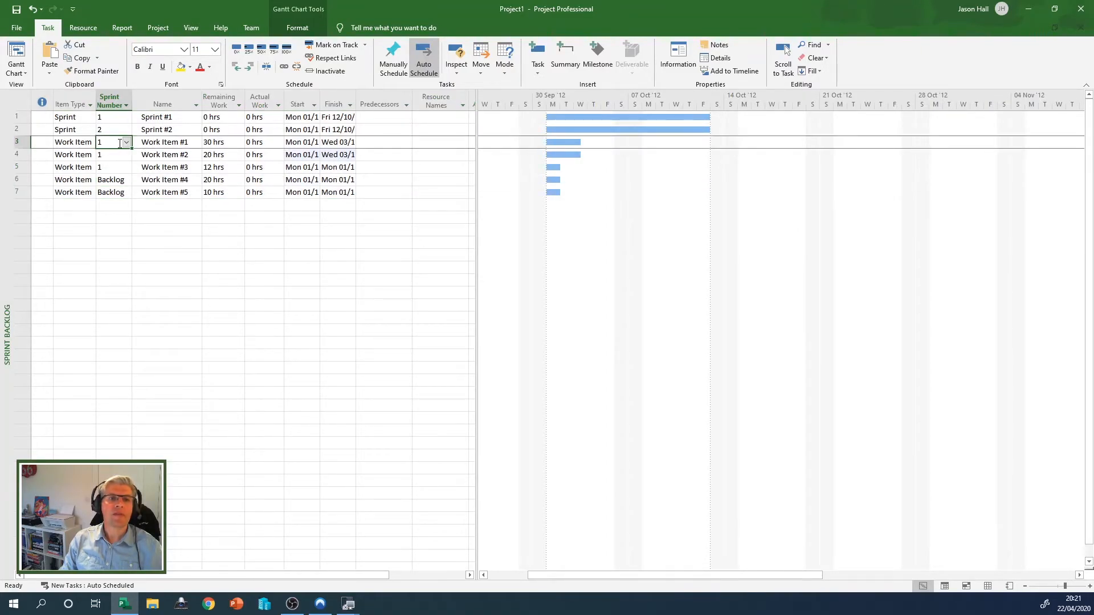
{"action": "left_click", "coordinate": [126, 142]}
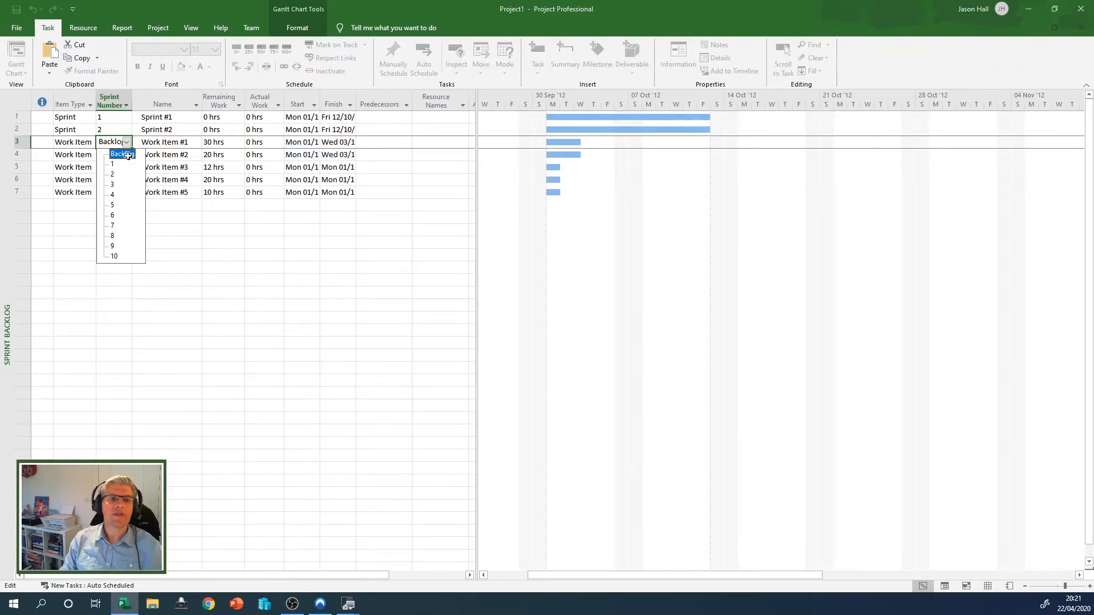
{"action": "left_click", "coordinate": [129, 155]}
{"action": "left_click", "coordinate": [126, 155]}
{"action": "left_click", "coordinate": [127, 155]}
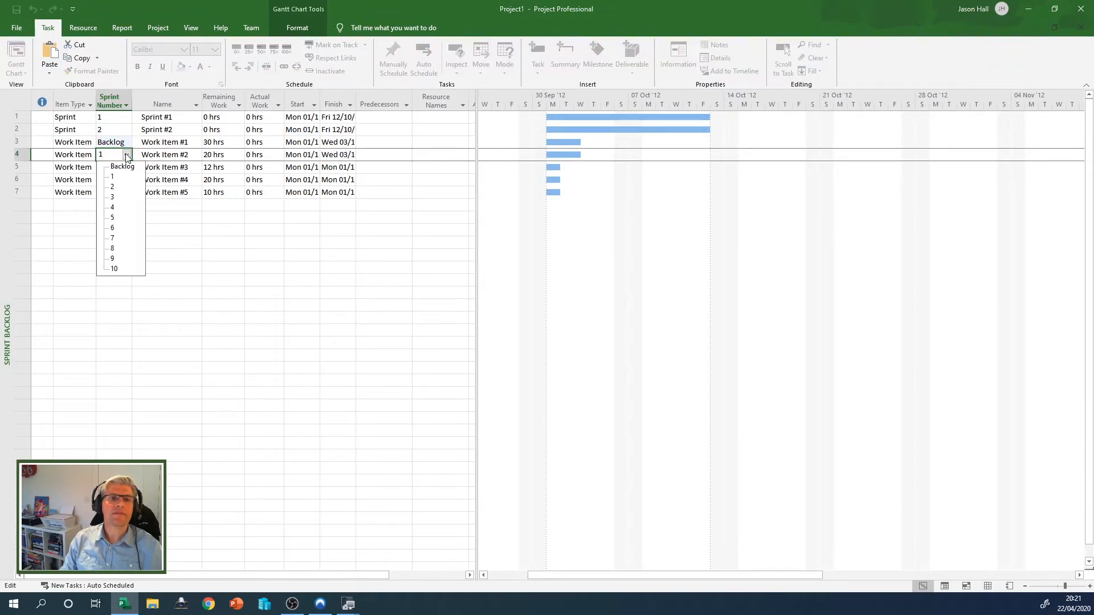
{"action": "left_click", "coordinate": [124, 167]}
{"action": "left_click", "coordinate": [126, 169]}
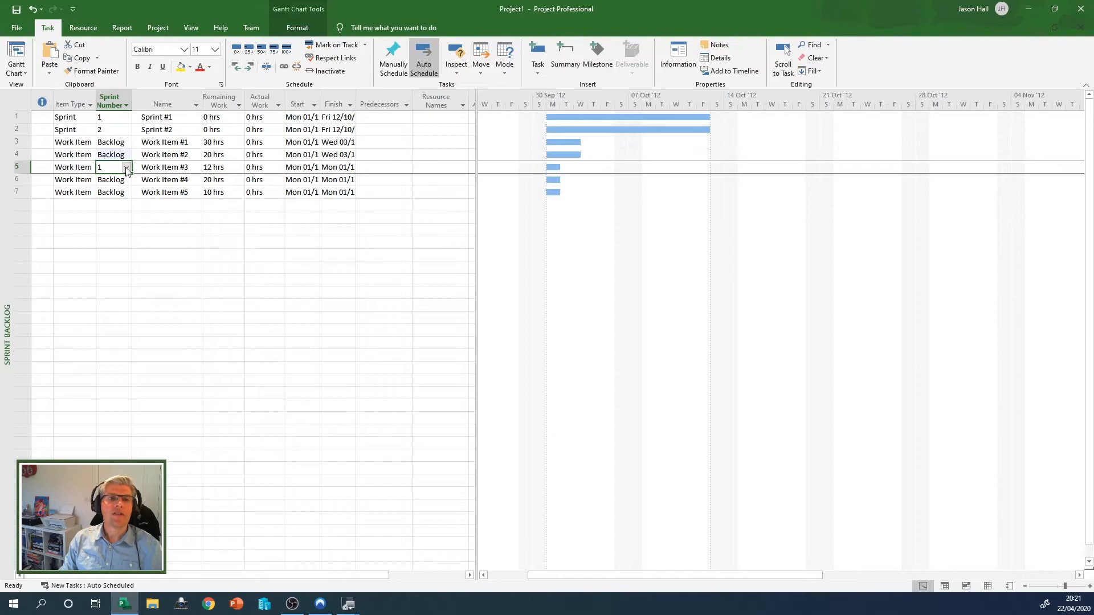
{"action": "left_click", "coordinate": [126, 167]}
{"action": "left_click", "coordinate": [122, 180]}
Insert a Number1 column before the Name column in the Sprint Backlog table
{"action": "left_click", "coordinate": [156, 103]}
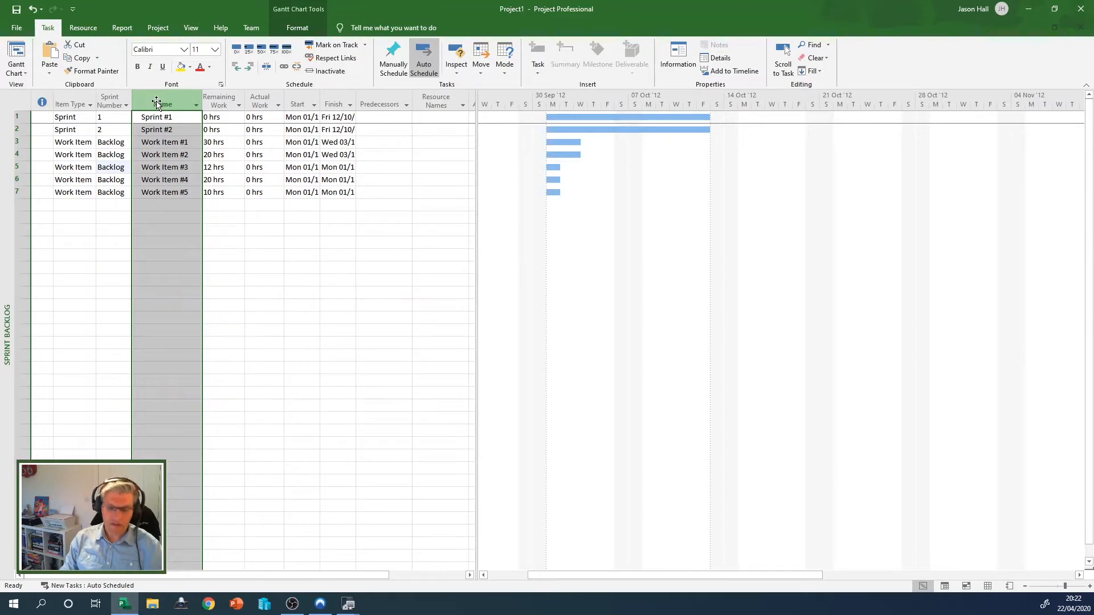
{"action": "right_click", "coordinate": [156, 102]}
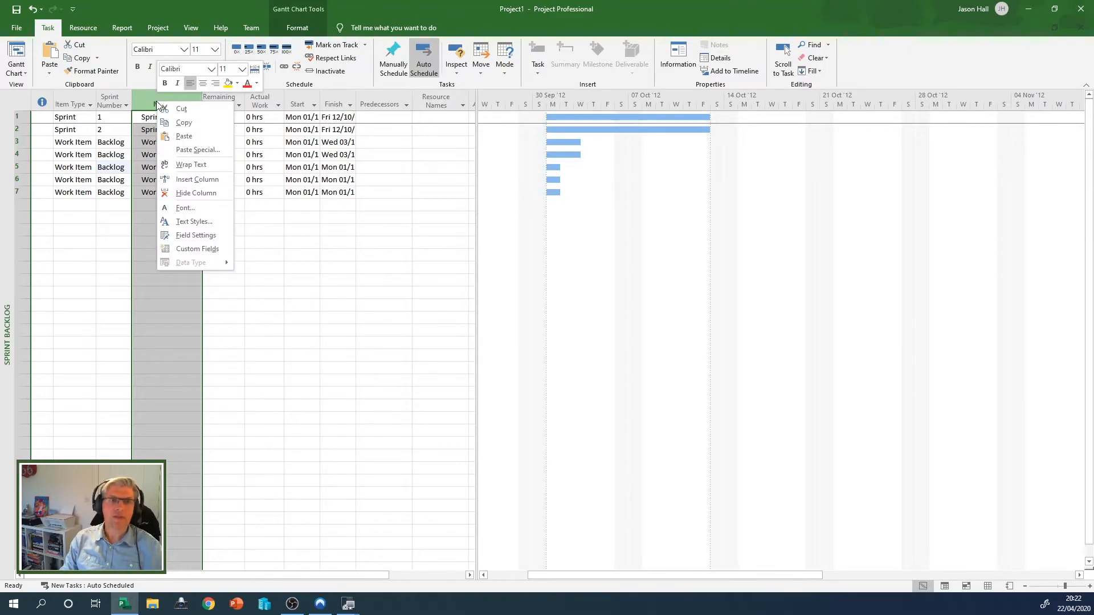
{"action": "left_click", "coordinate": [197, 178]}
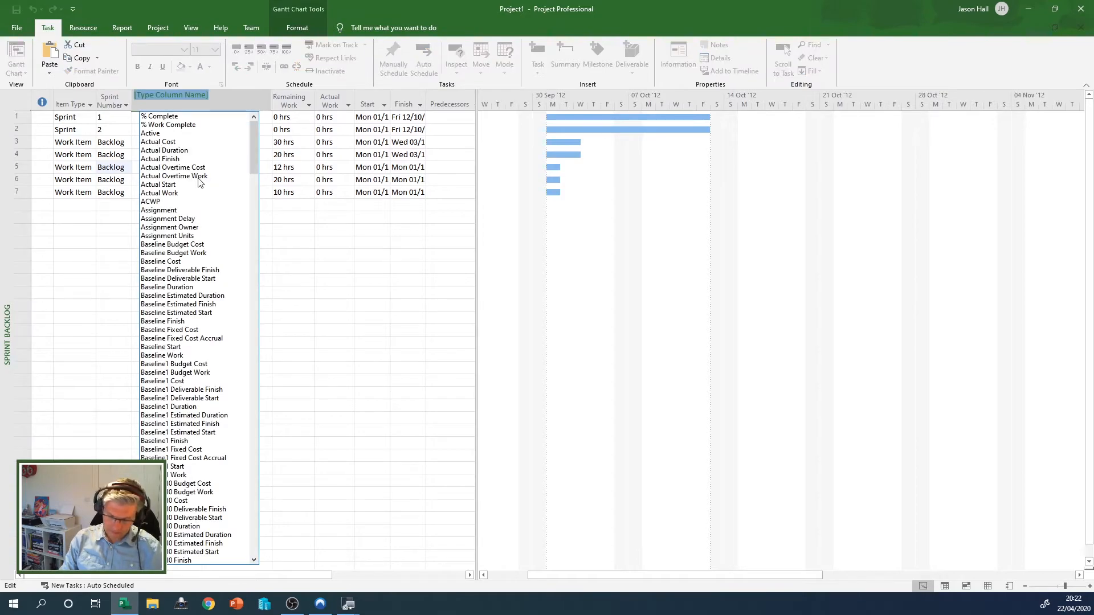
{"action": "type", "text": "number1"}
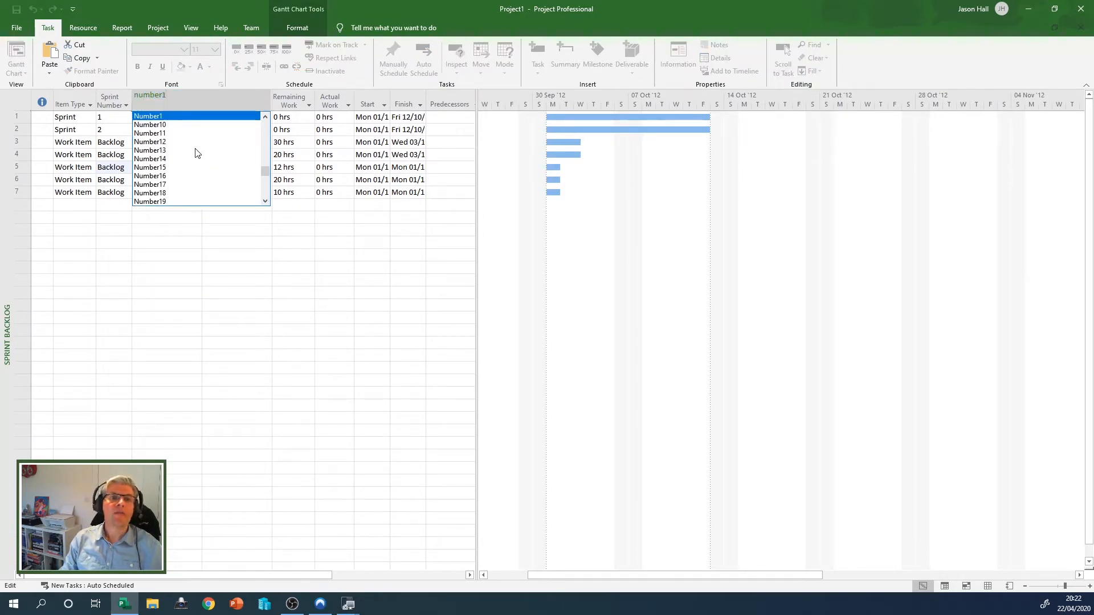
{"action": "left_click", "coordinate": [177, 116]}
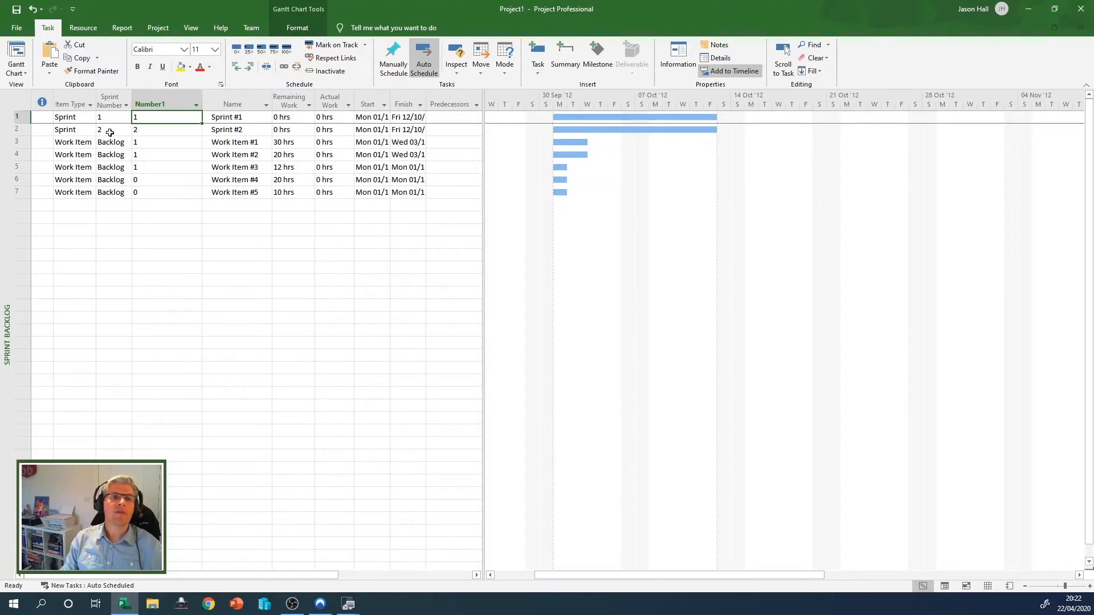
Check the work items' Number1 values and set Number1 to 0 for Work Item #1, #2 and #3
{"action": "left_click", "coordinate": [143, 143]}
{"action": "left_click", "coordinate": [145, 154]}
{"action": "left_click", "coordinate": [145, 167]}
{"action": "left_click", "coordinate": [150, 180]}
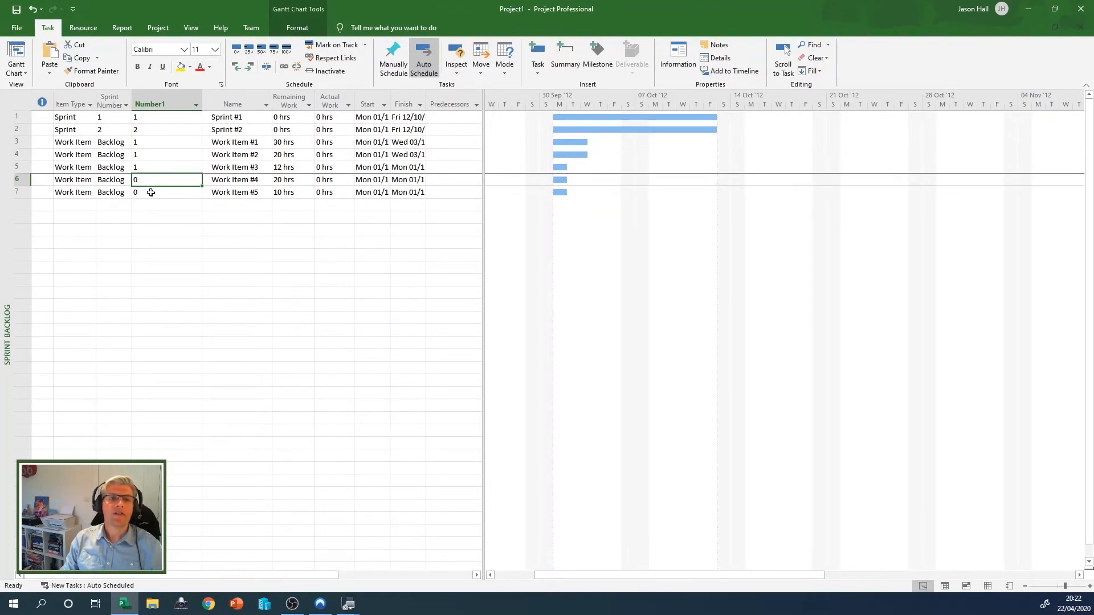
{"action": "left_click", "coordinate": [148, 192]}
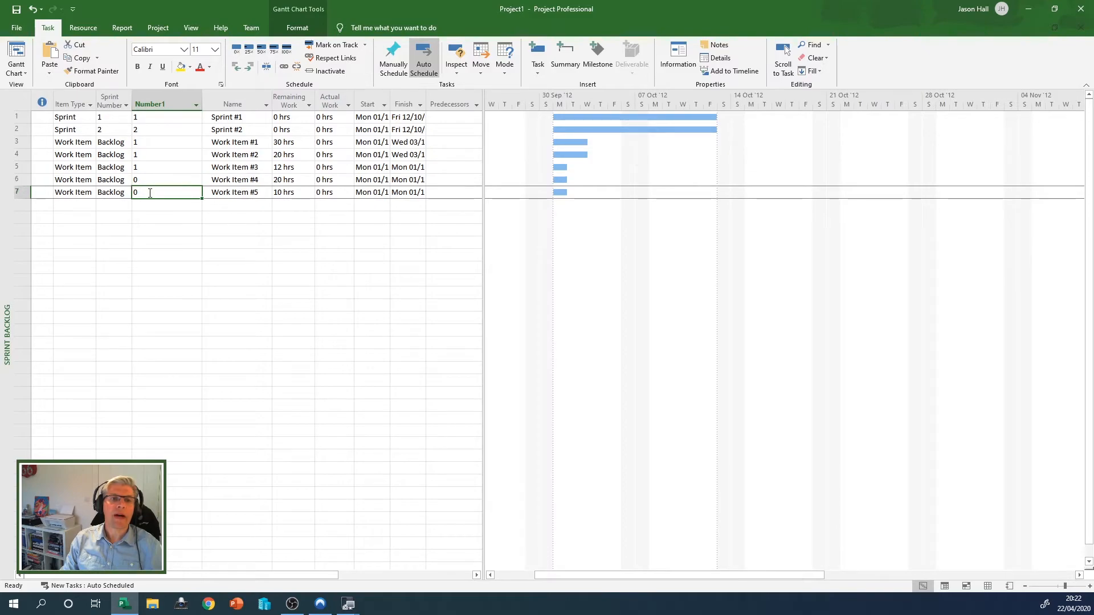
{"action": "left_click", "coordinate": [147, 181]}
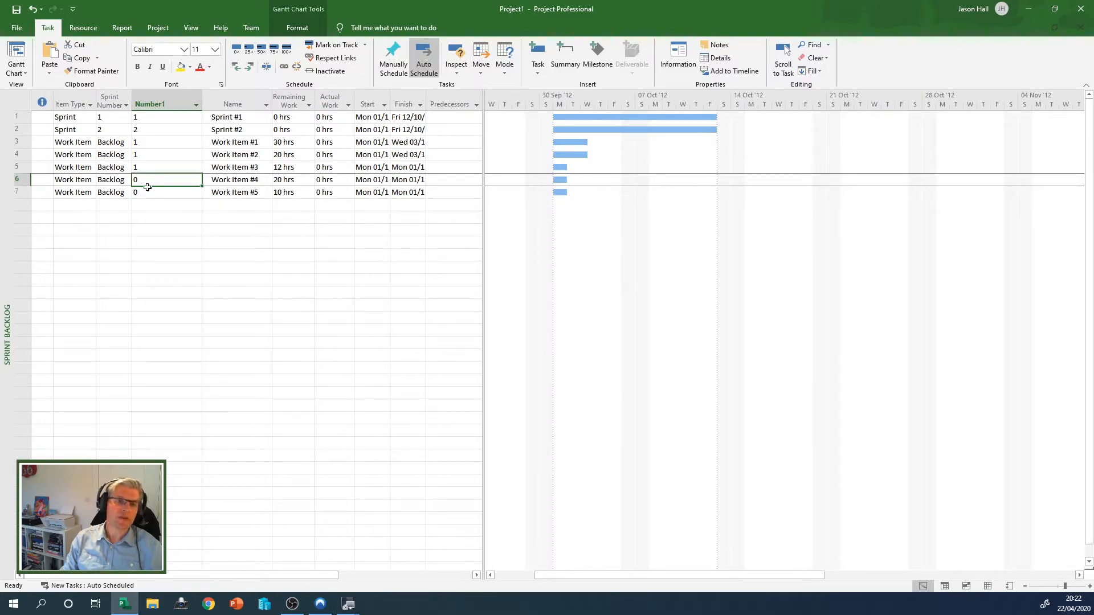
{"action": "left_click", "coordinate": [151, 143]}
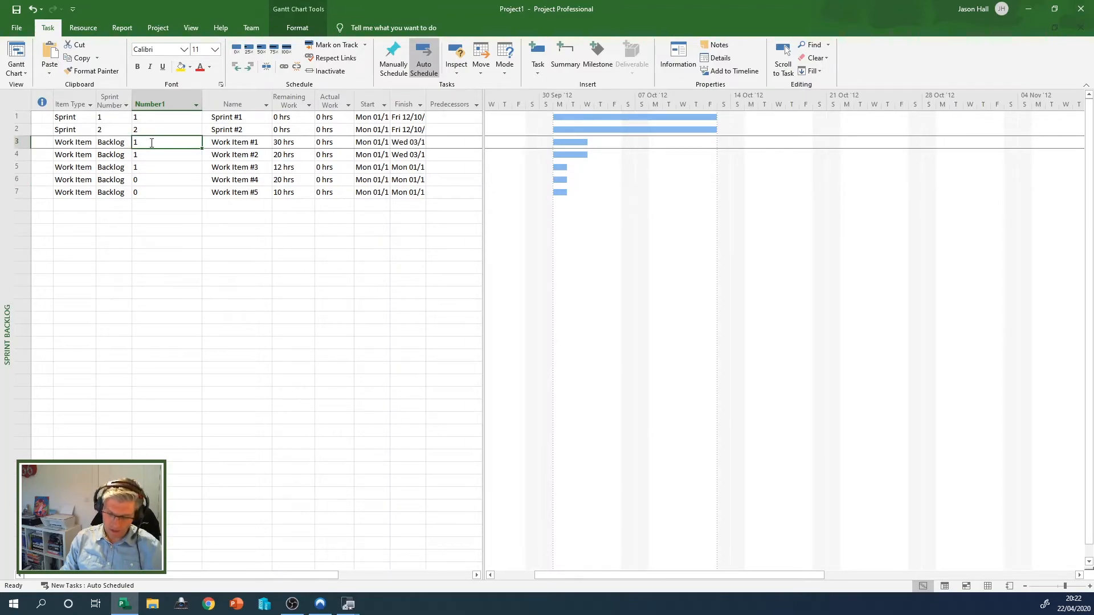
{"action": "type", "text": "0"}
{"action": "key", "text": "Return"}
{"action": "type", "text": "0"}
{"action": "key", "text": "Return"}
{"action": "type", "text": "0"}
{"action": "key", "text": "Return"}
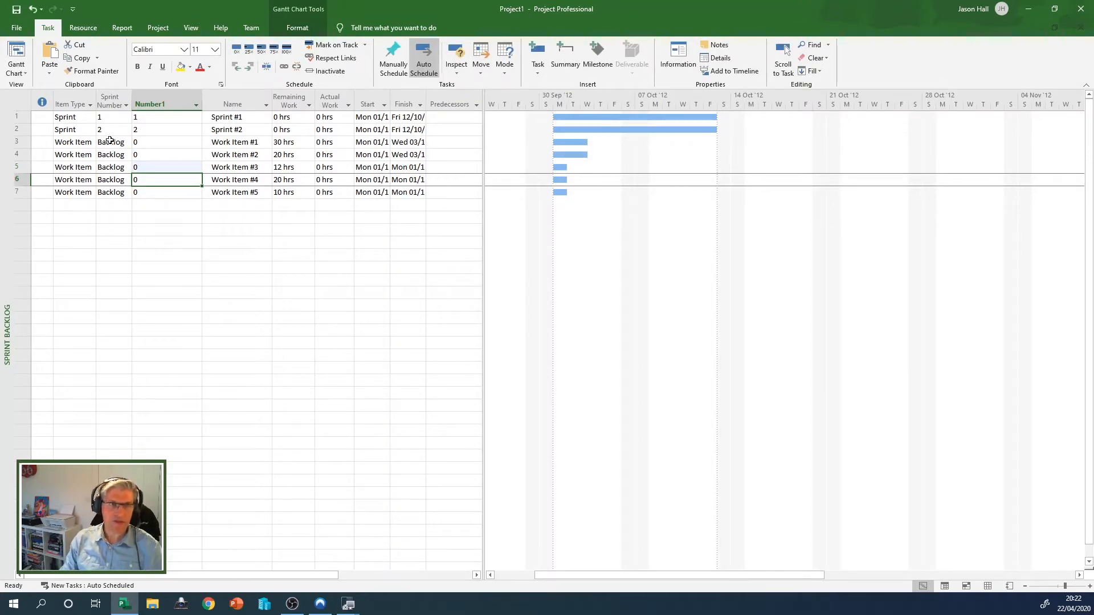
Set the project's start date to today, Wed 22/04/2020, in the project information
{"action": "left_click", "coordinate": [18, 116]}
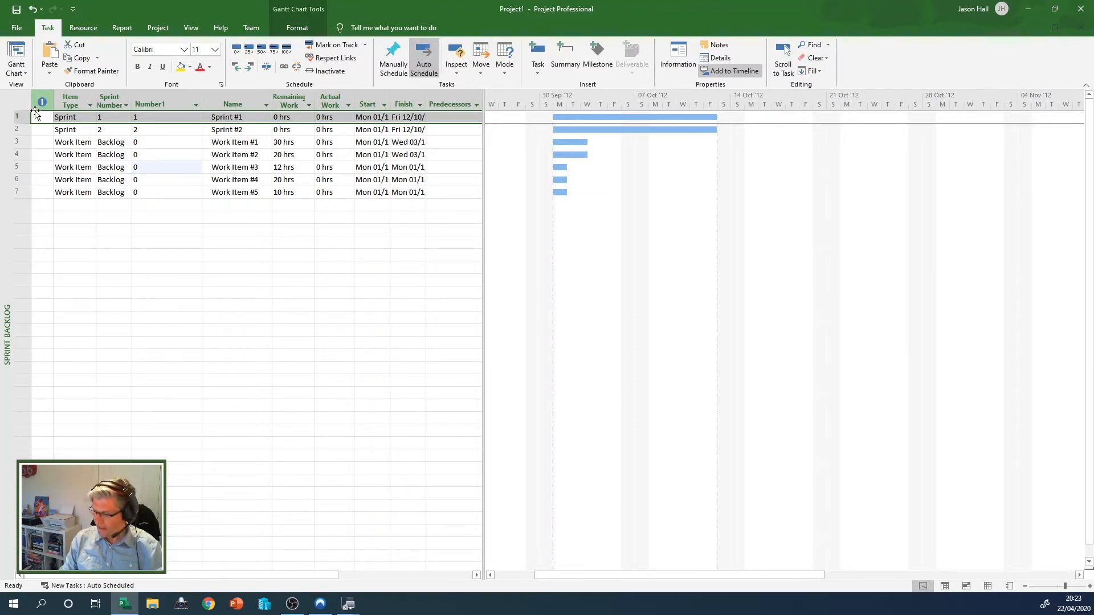
{"action": "left_click", "coordinate": [158, 28]}
{"action": "left_click", "coordinate": [140, 57]}
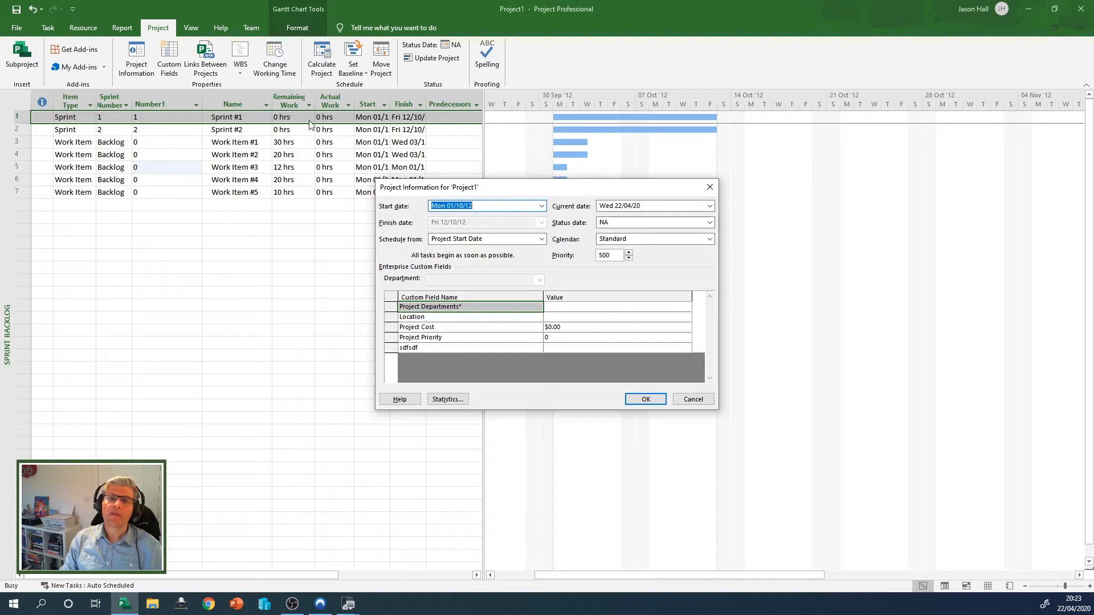
{"action": "left_click", "coordinate": [542, 207]}
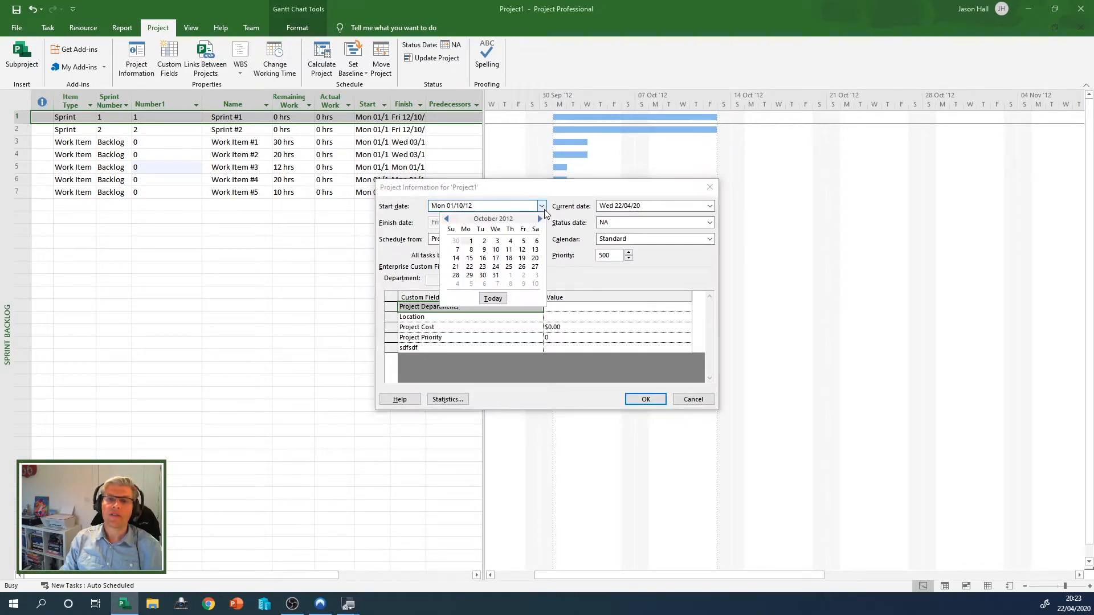
{"action": "left_click", "coordinate": [493, 298]}
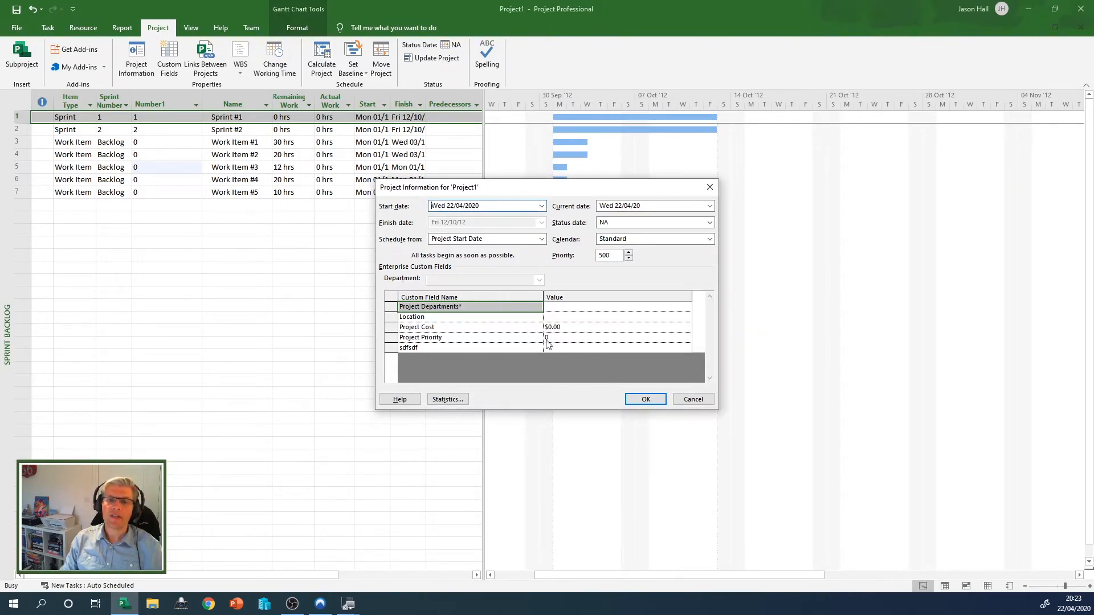
{"action": "left_click", "coordinate": [646, 399]}
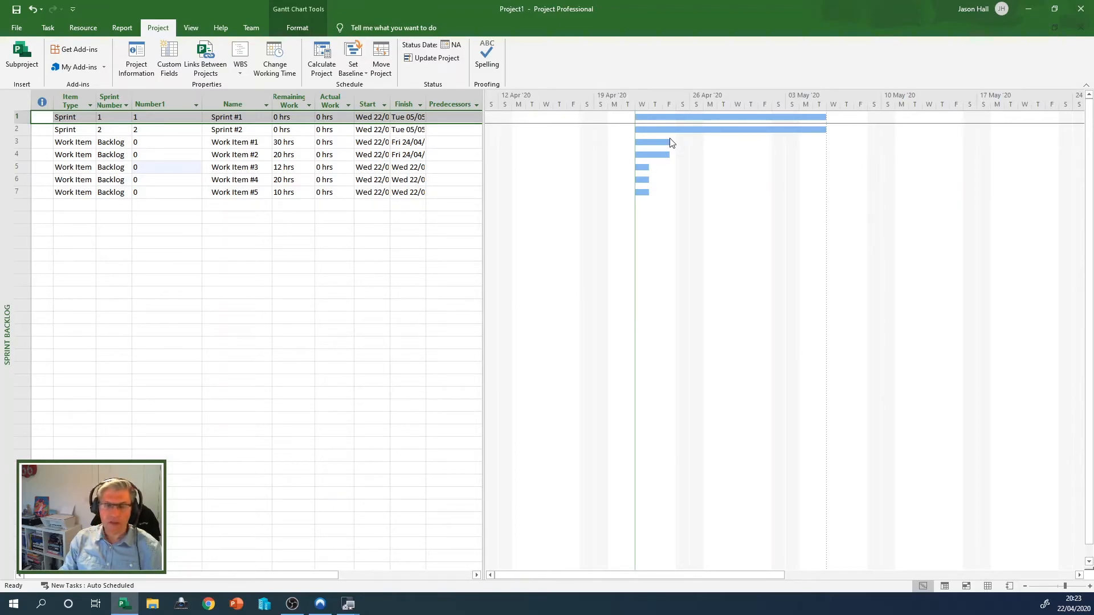
Open the custom Scrum Template Instructions report and go to its Sprints view
{"action": "left_click", "coordinate": [121, 30]}
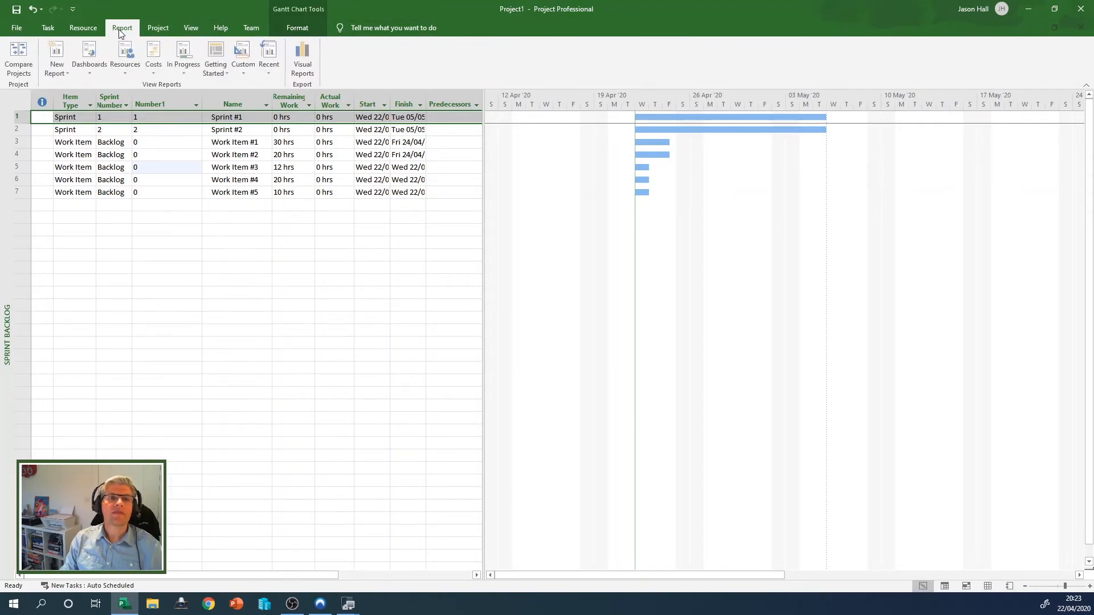
{"action": "left_click", "coordinate": [240, 69]}
{"action": "left_click", "coordinate": [254, 85]}
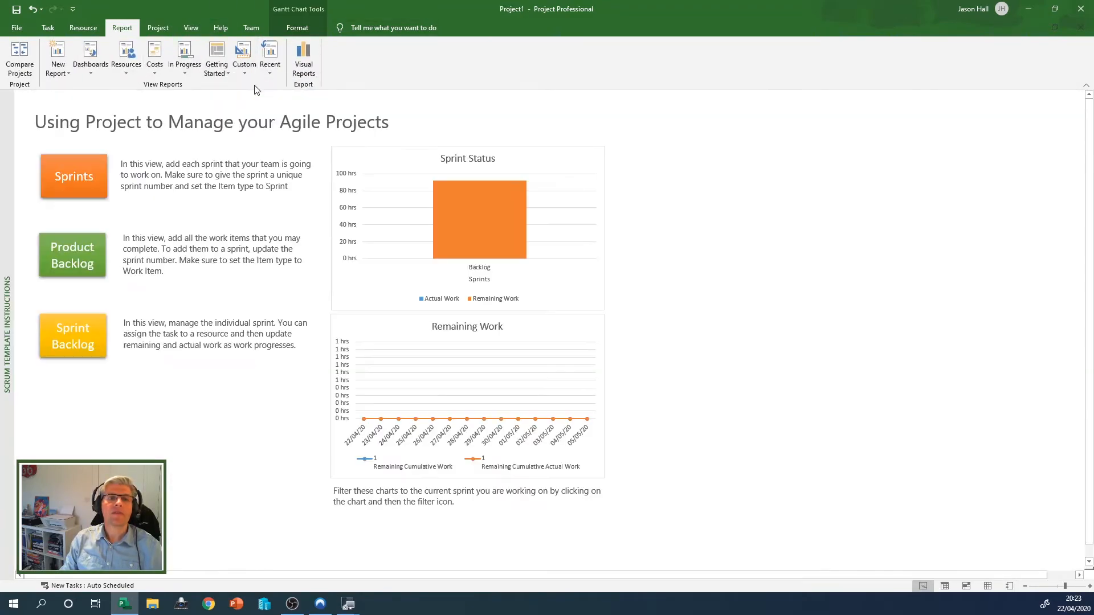
{"action": "left_click", "coordinate": [77, 180]}
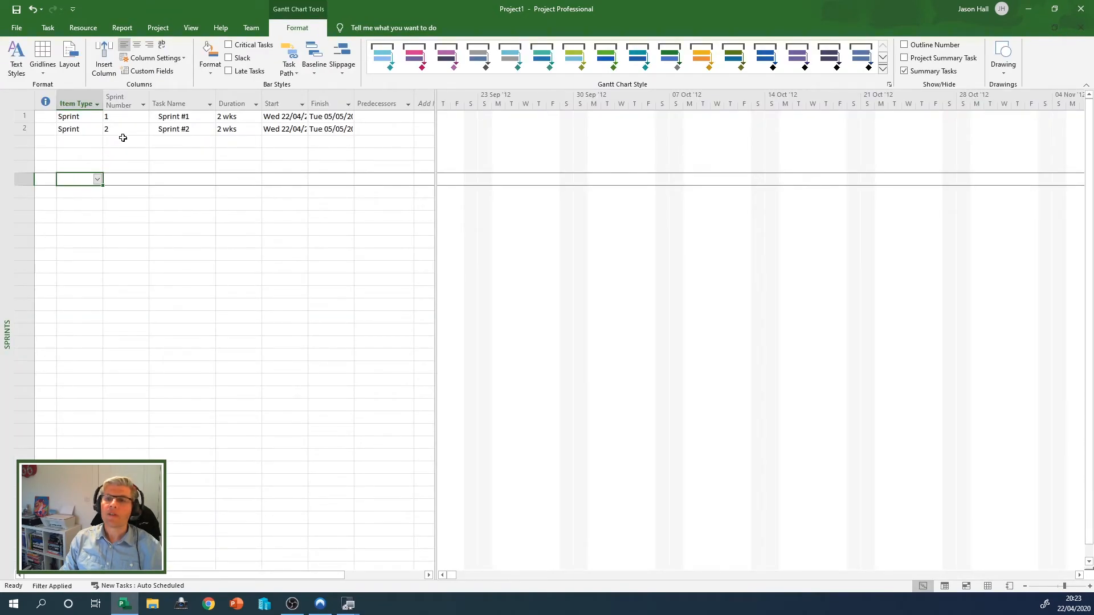
Switch both sprints, Sprint #1 and Sprint #2, to manual scheduling
{"action": "left_click", "coordinate": [25, 117]}
{"action": "left_click_drag", "start_coordinate": [25, 121], "coordinate": [26, 127]}
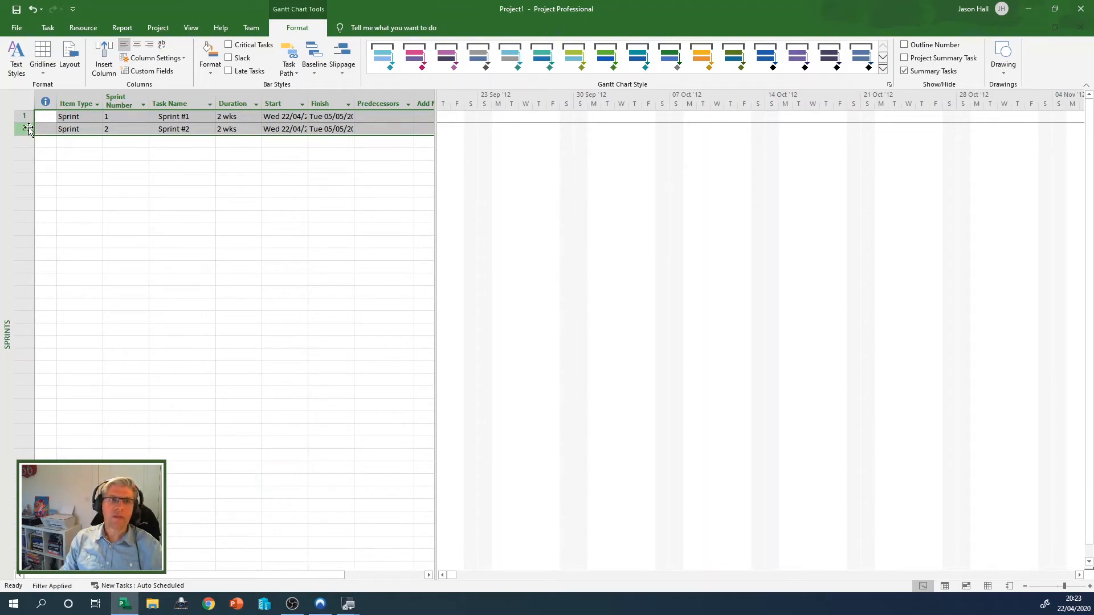
{"action": "left_click", "coordinate": [48, 27]}
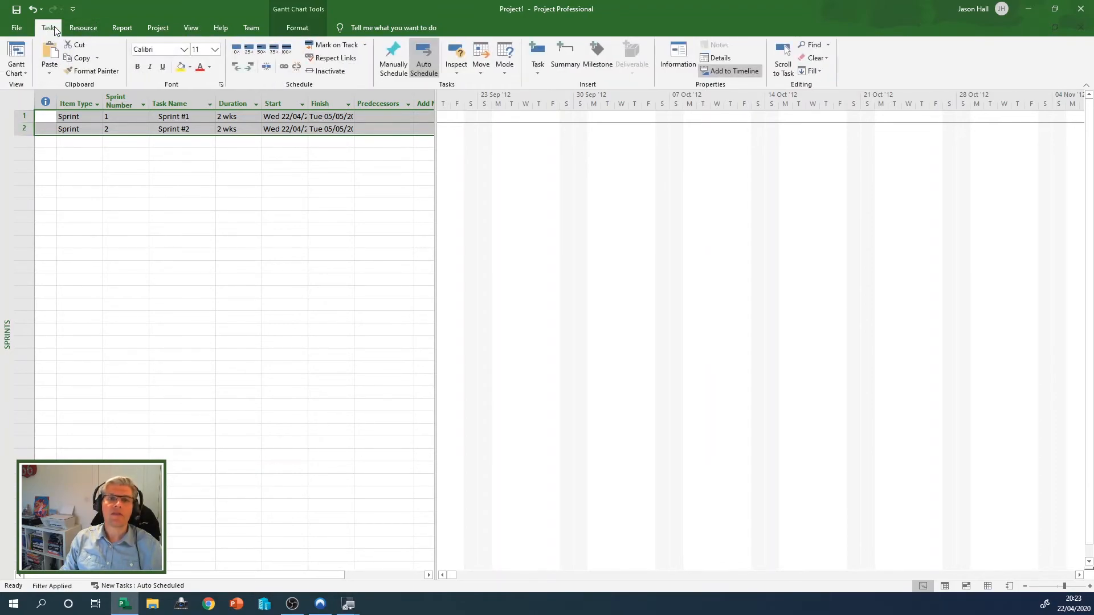
{"action": "left_click", "coordinate": [395, 67]}
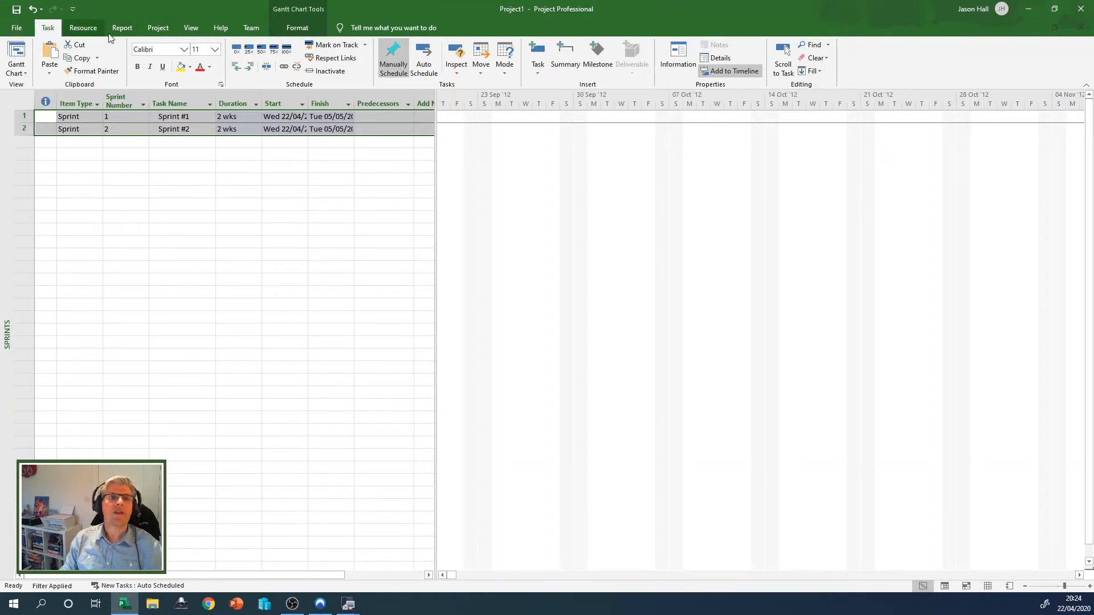
Delete the sample resource from the Resource Sheet
{"action": "left_click", "coordinate": [190, 29]}
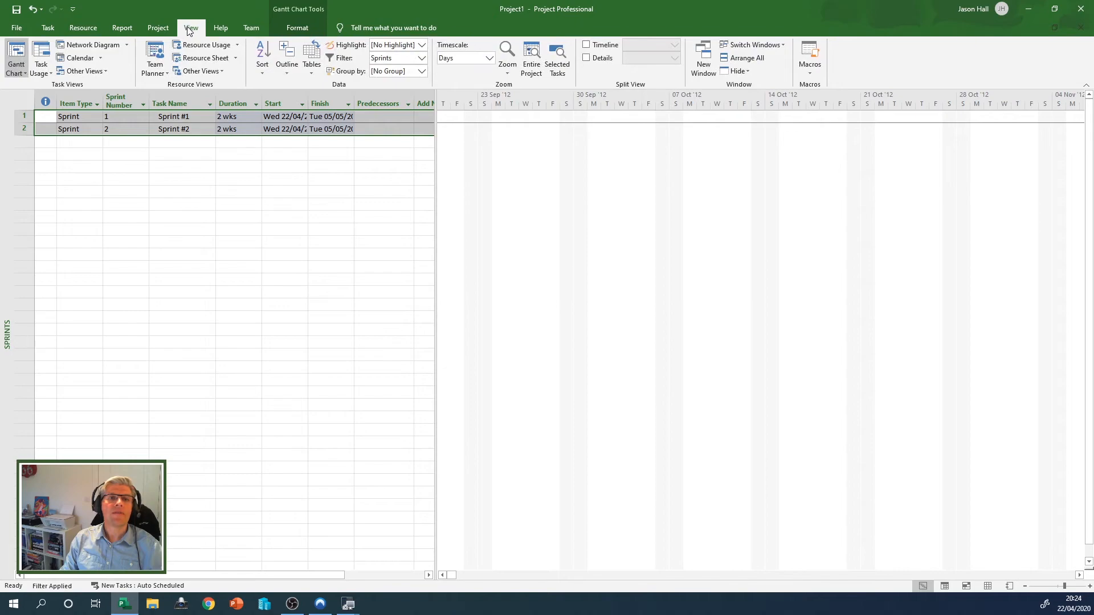
{"action": "left_click", "coordinate": [199, 59]}
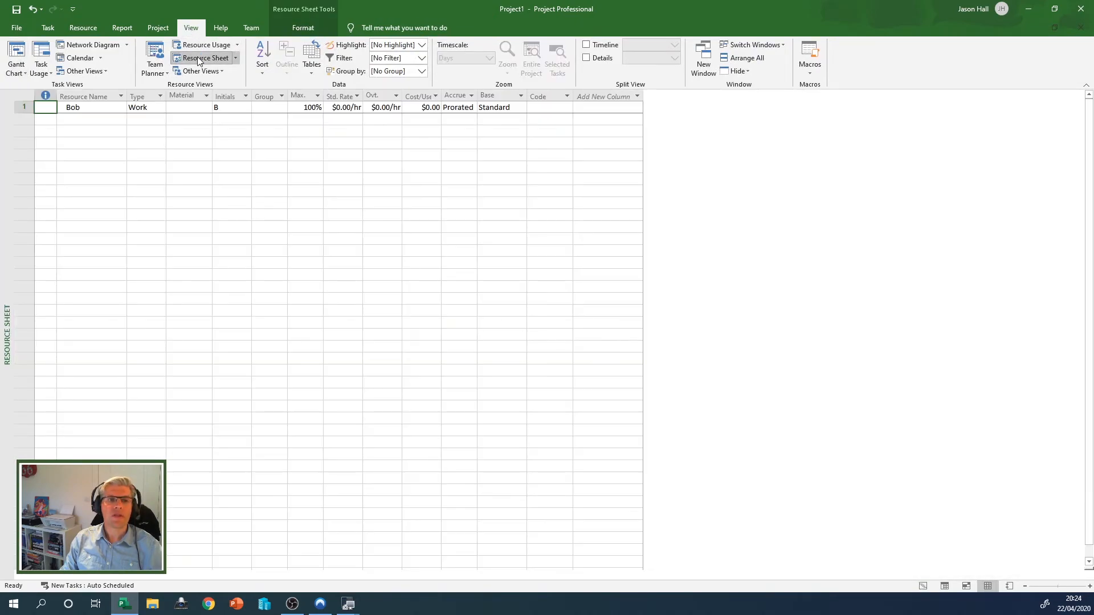
{"action": "left_click", "coordinate": [25, 105]}
{"action": "right_click", "coordinate": [24, 105]}
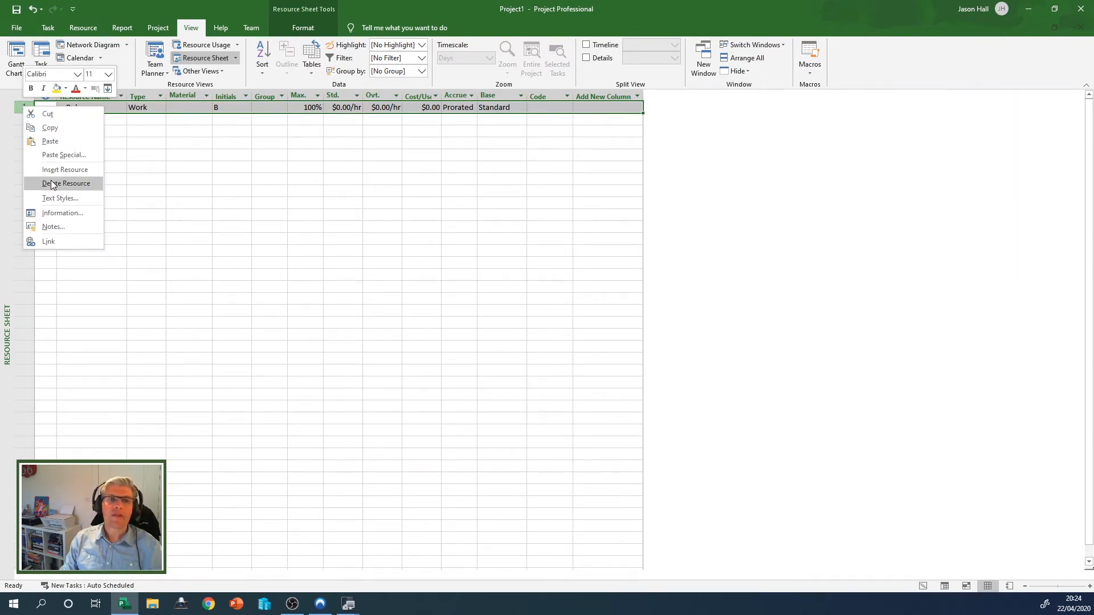
{"action": "left_click", "coordinate": [52, 183]}
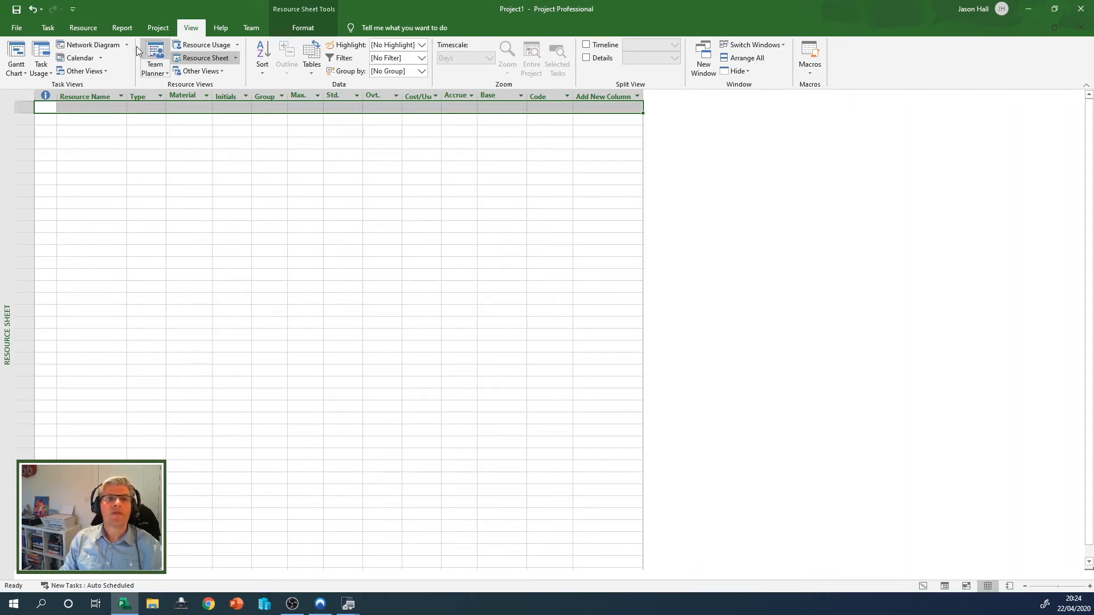
Reopen the Scrum Template Instructions report and check its Sprints view and Product Backlog view
{"action": "left_click", "coordinate": [117, 29]}
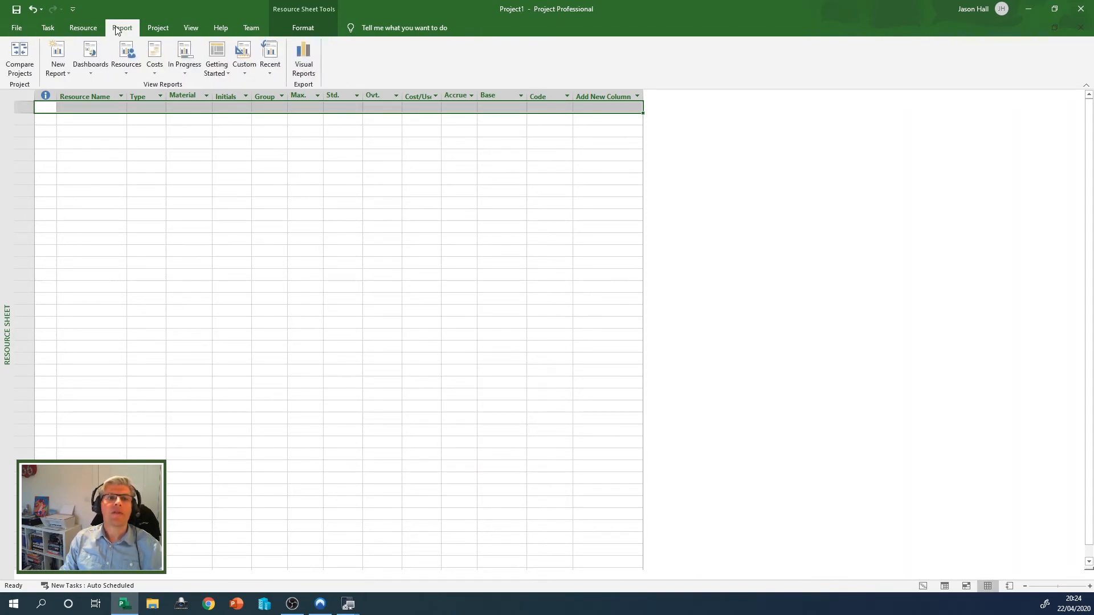
{"action": "left_click", "coordinate": [245, 67]}
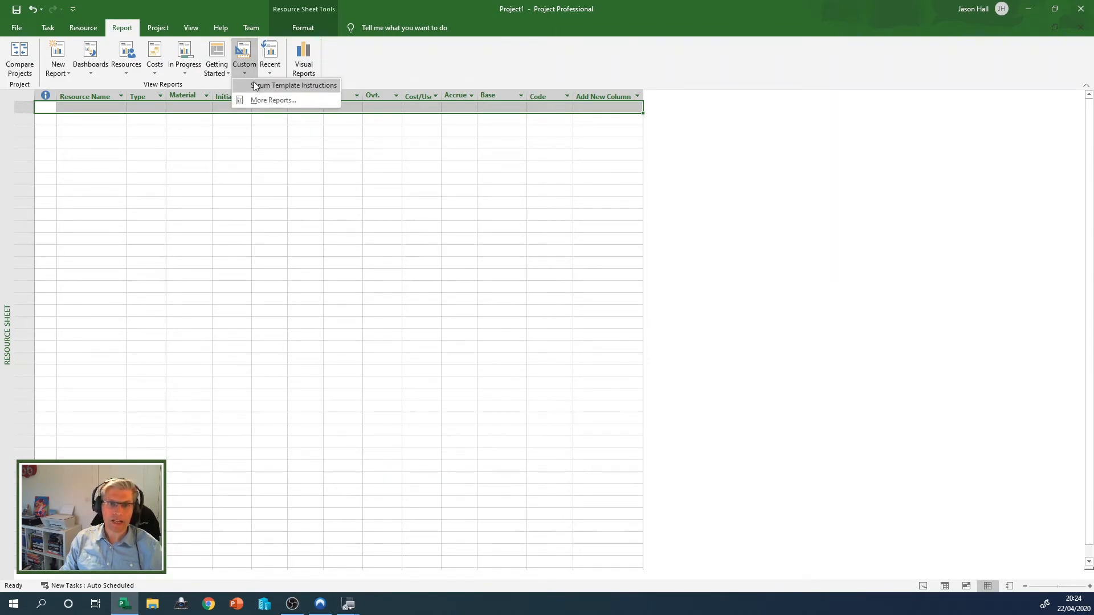
{"action": "left_click", "coordinate": [254, 87]}
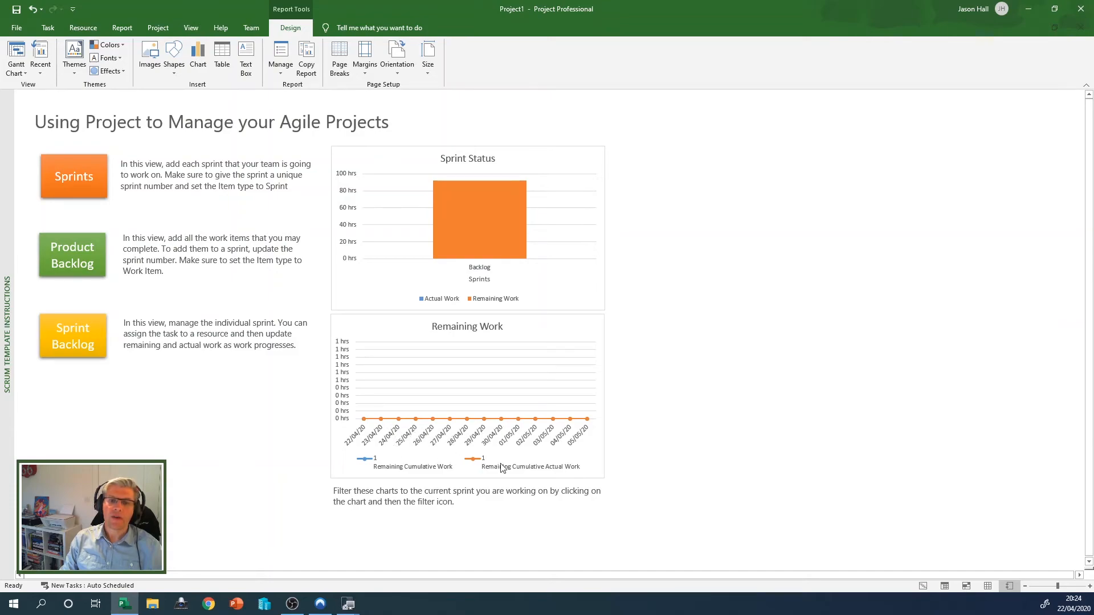
{"action": "left_click", "coordinate": [94, 177]}
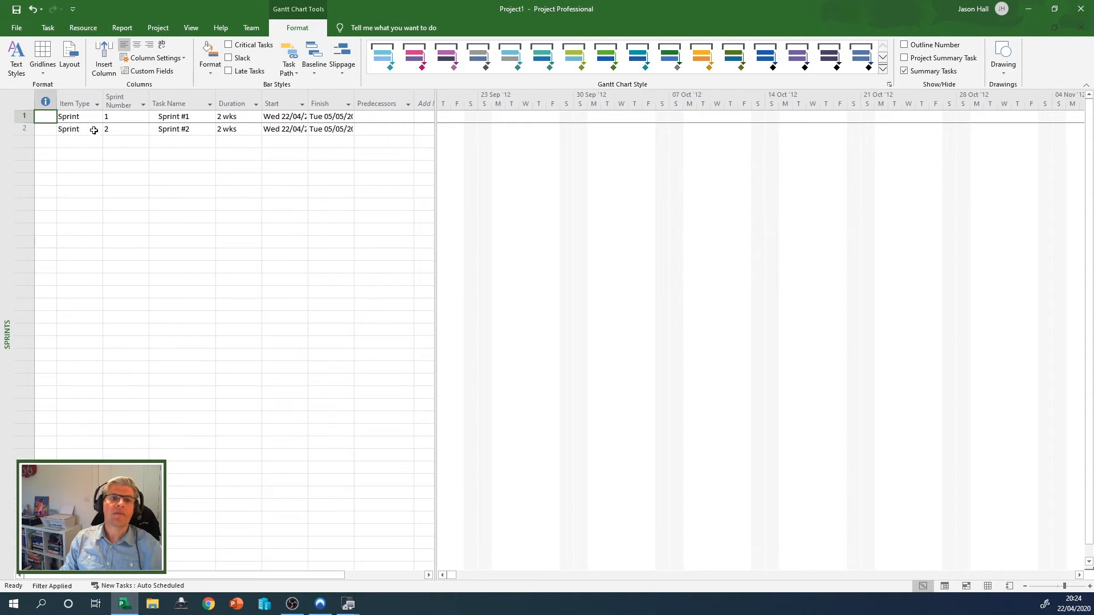
{"action": "left_click", "coordinate": [32, 10]}
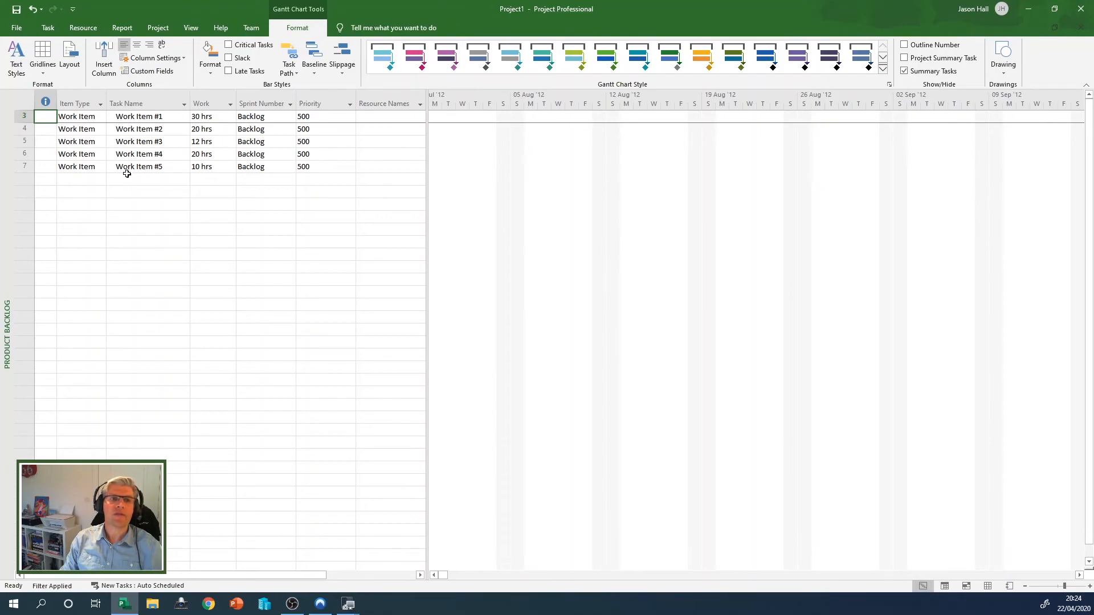
Return to the Scrum Template Instructions report, go to its Sprint Backlog view and set Sprint #2's start date to 6 May 2020
{"action": "left_click", "coordinate": [32, 8]}
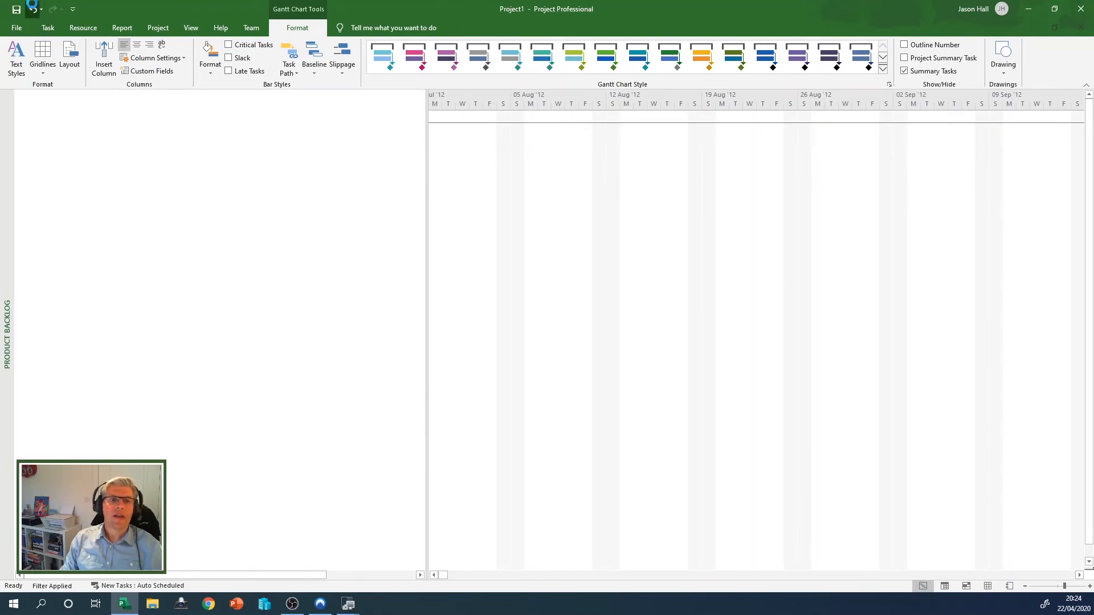
{"action": "left_click", "coordinate": [79, 331]}
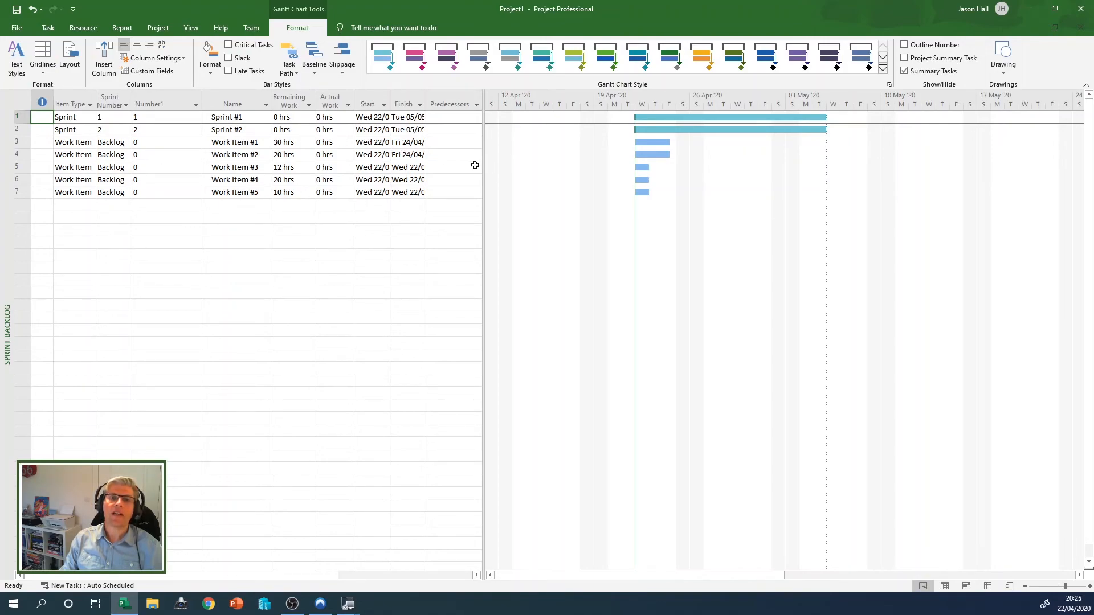
{"action": "left_click", "coordinate": [376, 130]}
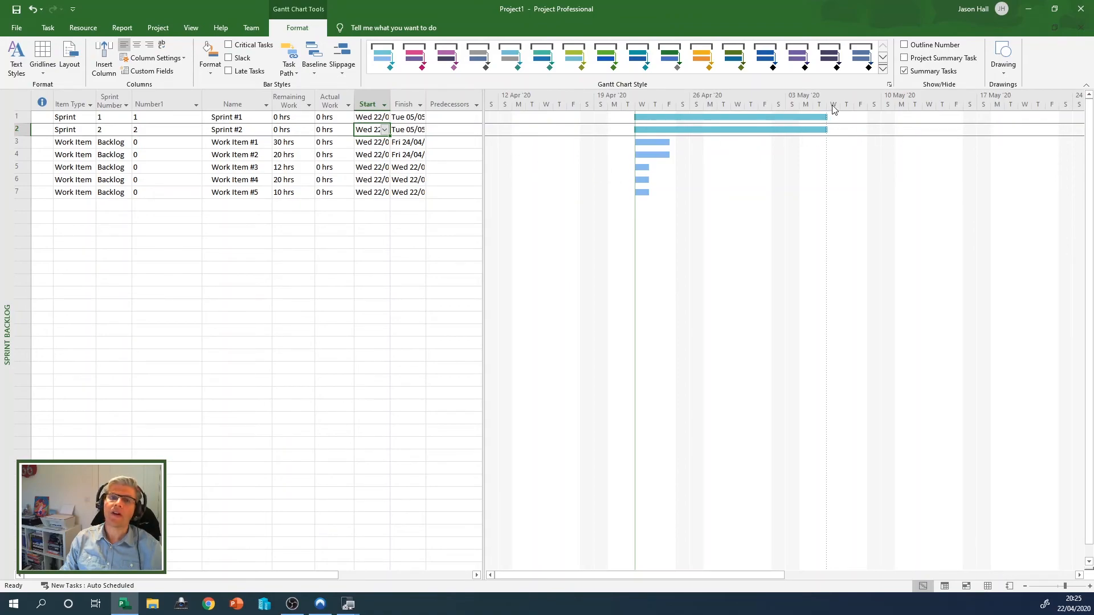
{"action": "left_click", "coordinate": [385, 130]}
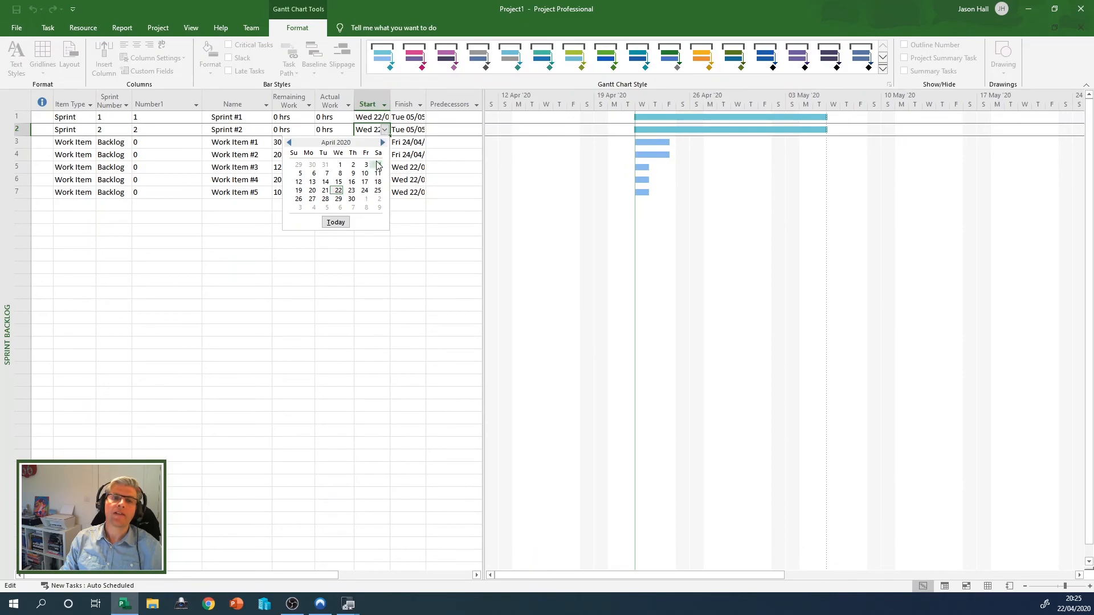
{"action": "left_click", "coordinate": [340, 208]}
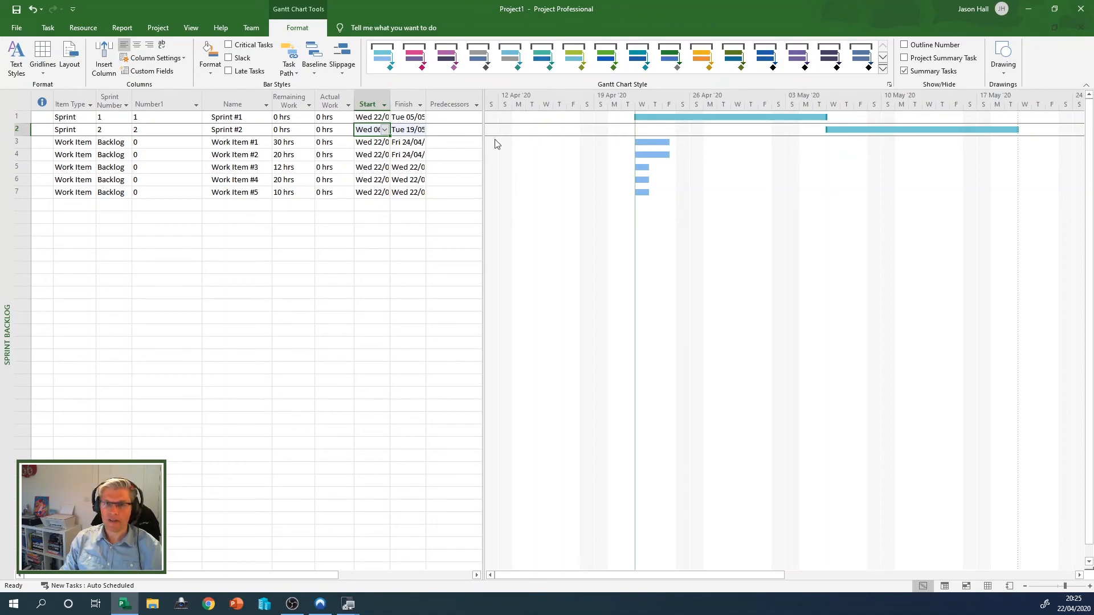
Assign Work Item #1 and Work Item #2 to sprint 1 by setting their Number1 values to 1
{"action": "left_click", "coordinate": [171, 145]}
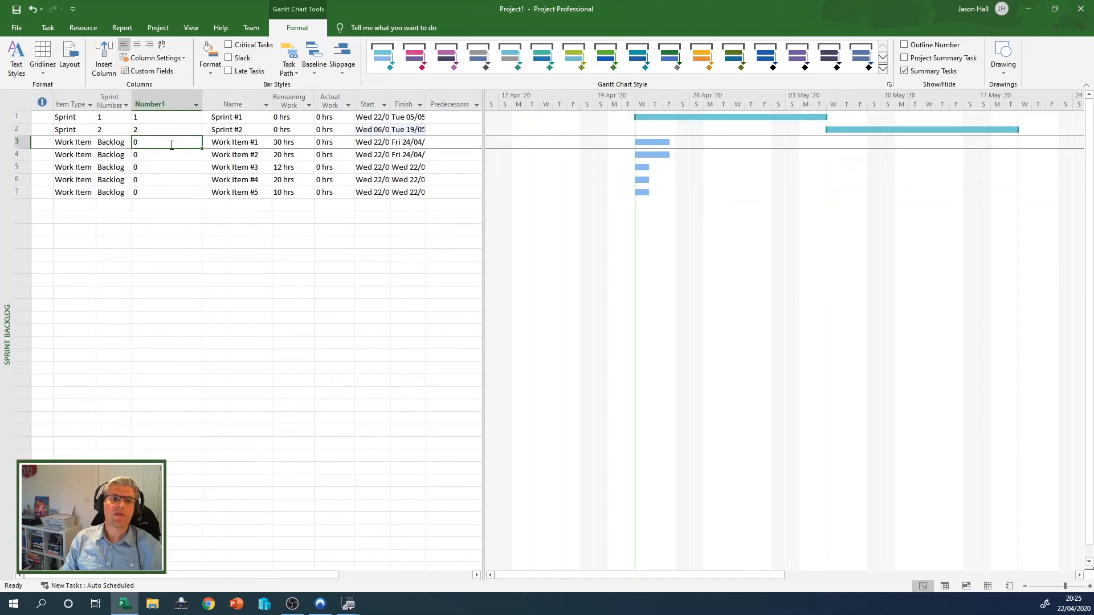
{"action": "type", "text": "1"}
{"action": "key", "text": "Return"}
{"action": "type", "text": "1"}
{"action": "key", "text": "Return"}
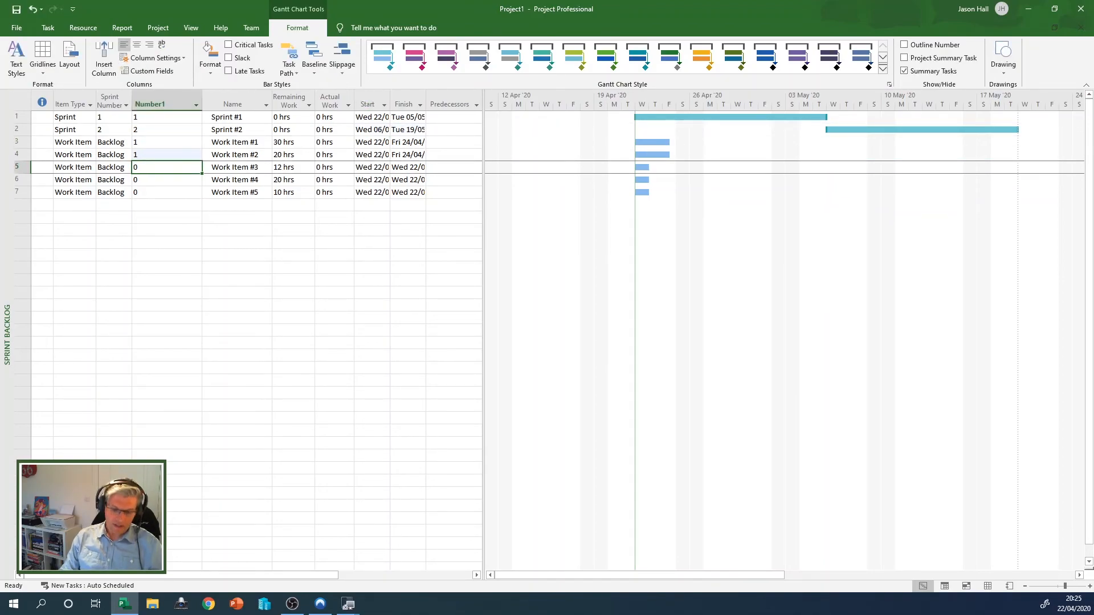
Set the Number1 value to 2 for Work Items #3 and #4, and to 1 for Work Item #5
{"action": "type", "text": "2"}
{"action": "key", "text": "Return"}
{"action": "type", "text": "3"}
{"action": "key", "text": "BackSpace"}
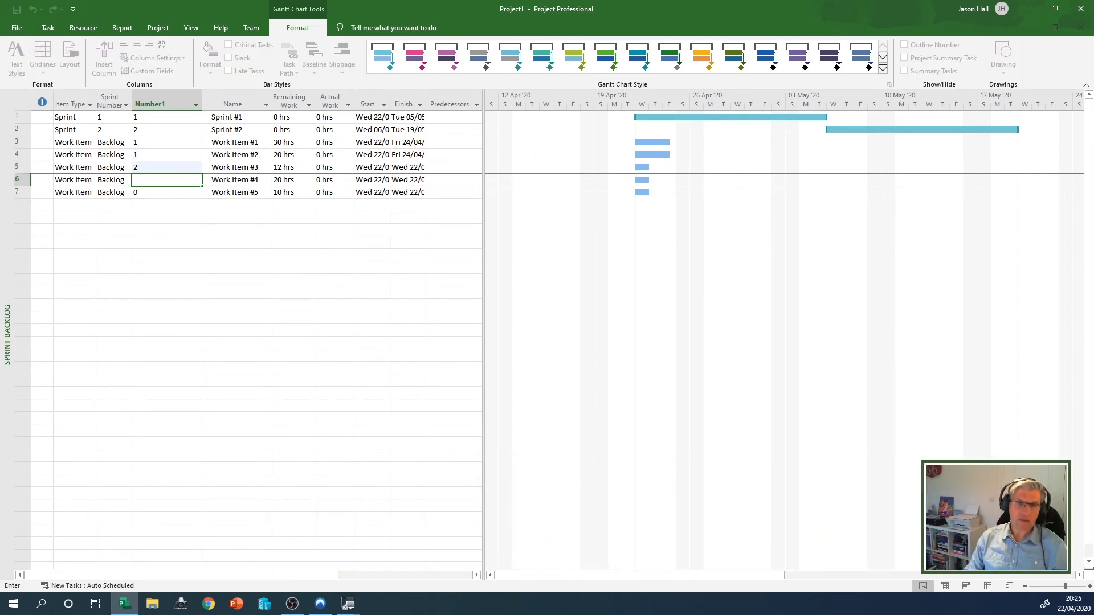
{"action": "type", "text": "2"}
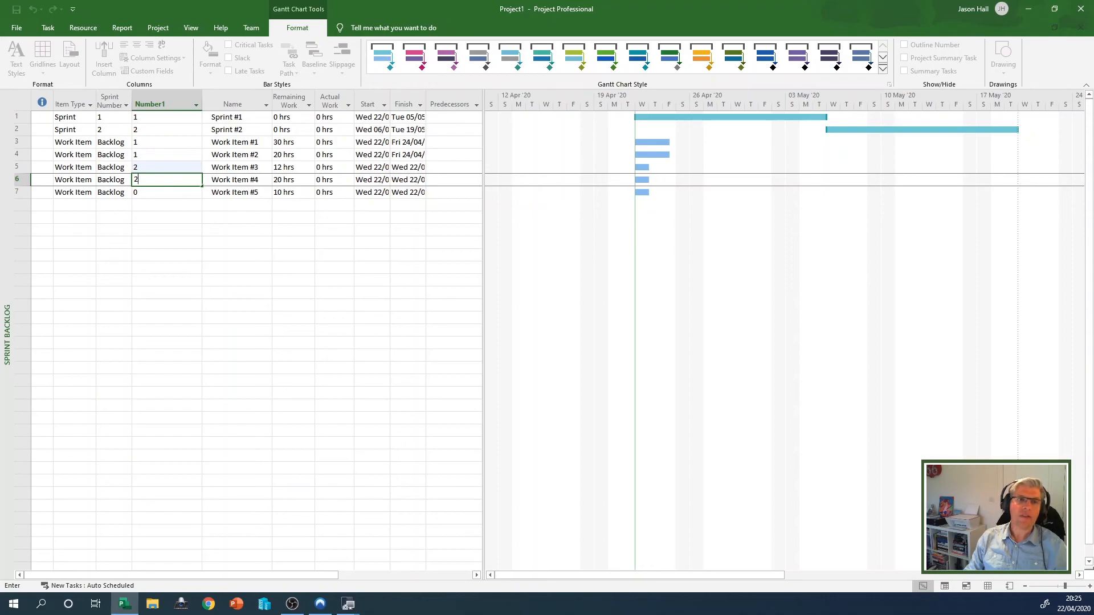
{"action": "left_click", "coordinate": [191, 193]}
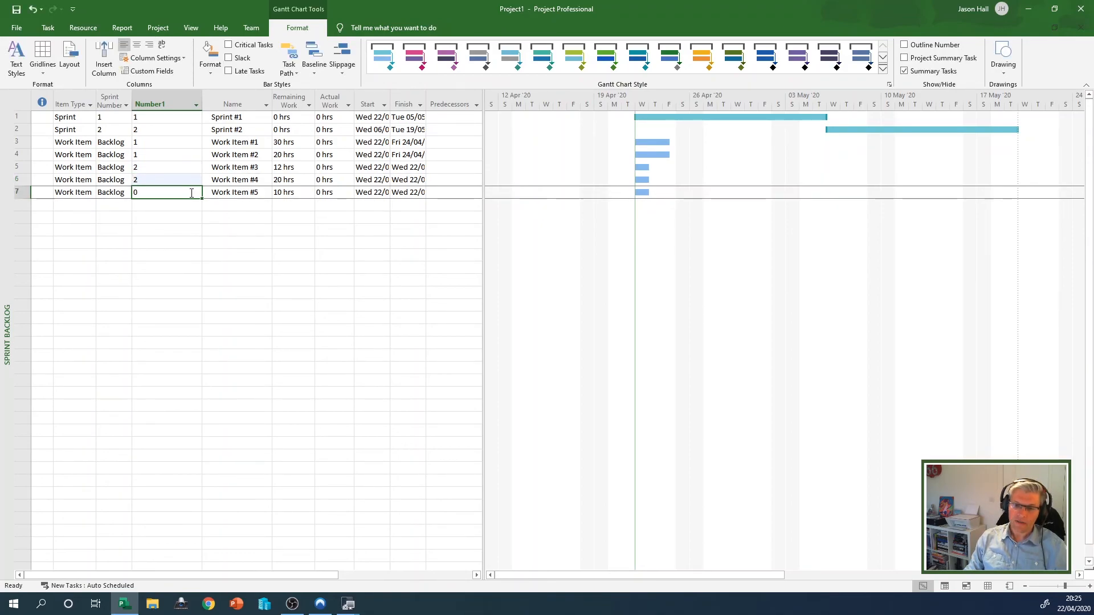
{"action": "type", "text": "1"}
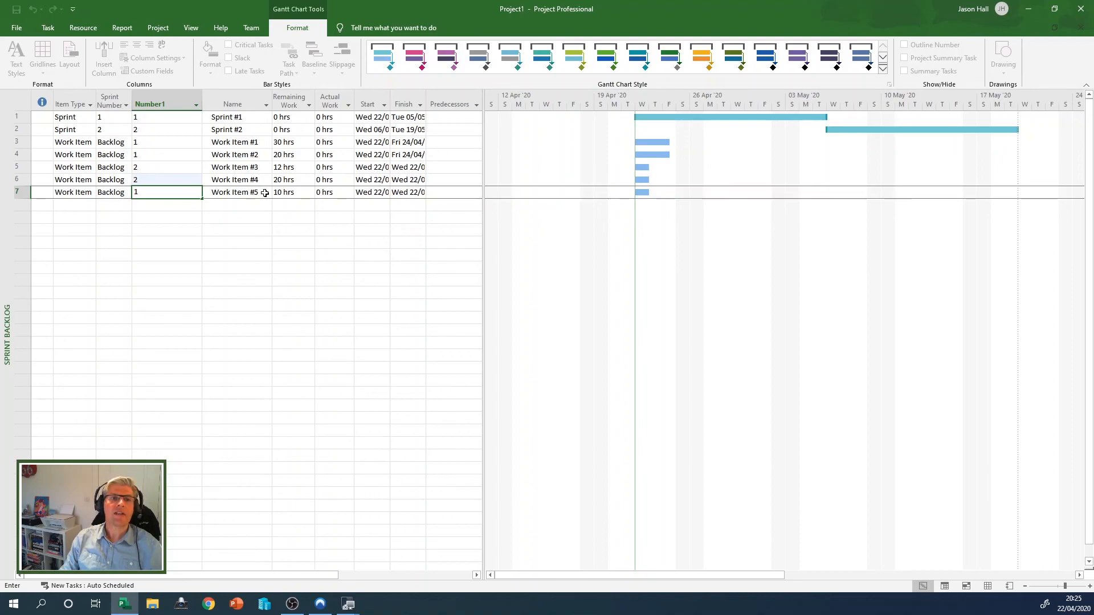
{"action": "left_click", "coordinate": [200, 221]}
{"action": "left_click", "coordinate": [176, 179]}
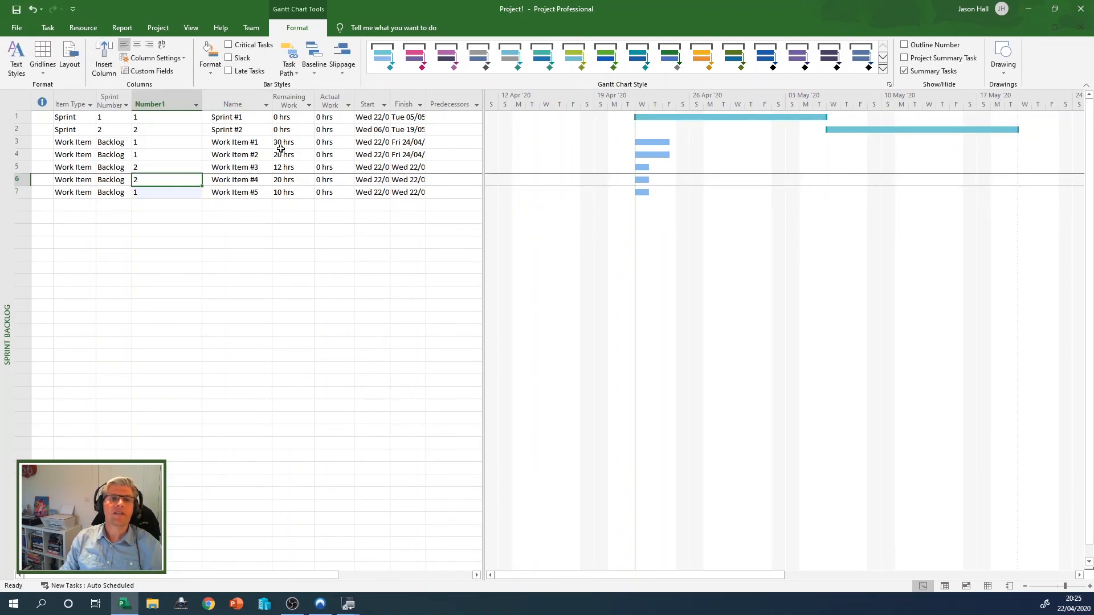
{"action": "left_click", "coordinate": [174, 154]}
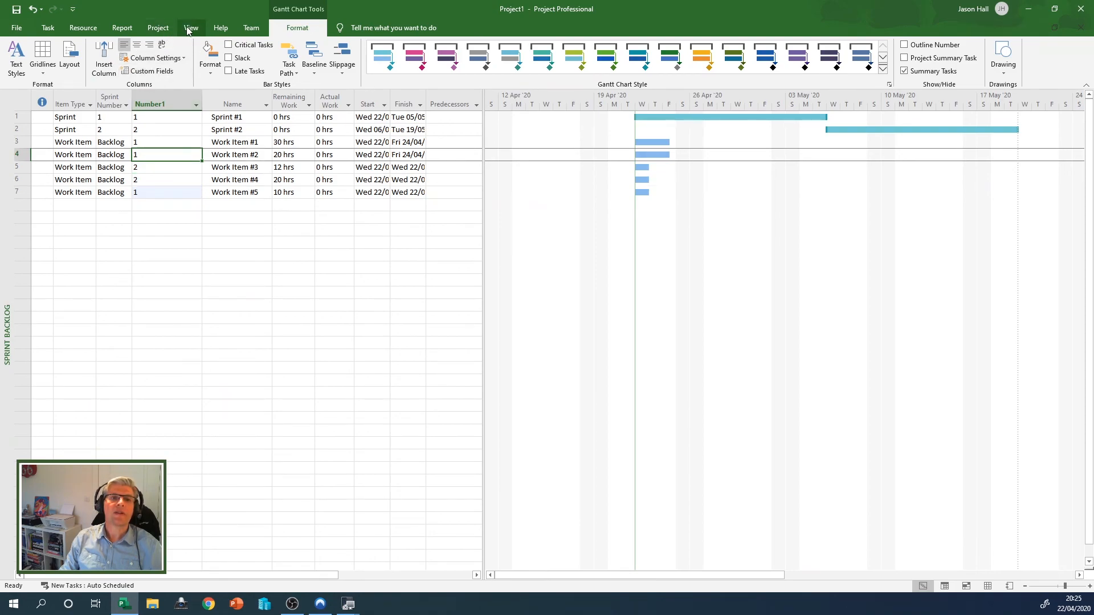
Open the custom Scrum Template Instructions report to check the Sprint Status and Remaining Work charts
{"action": "left_click", "coordinate": [122, 27]}
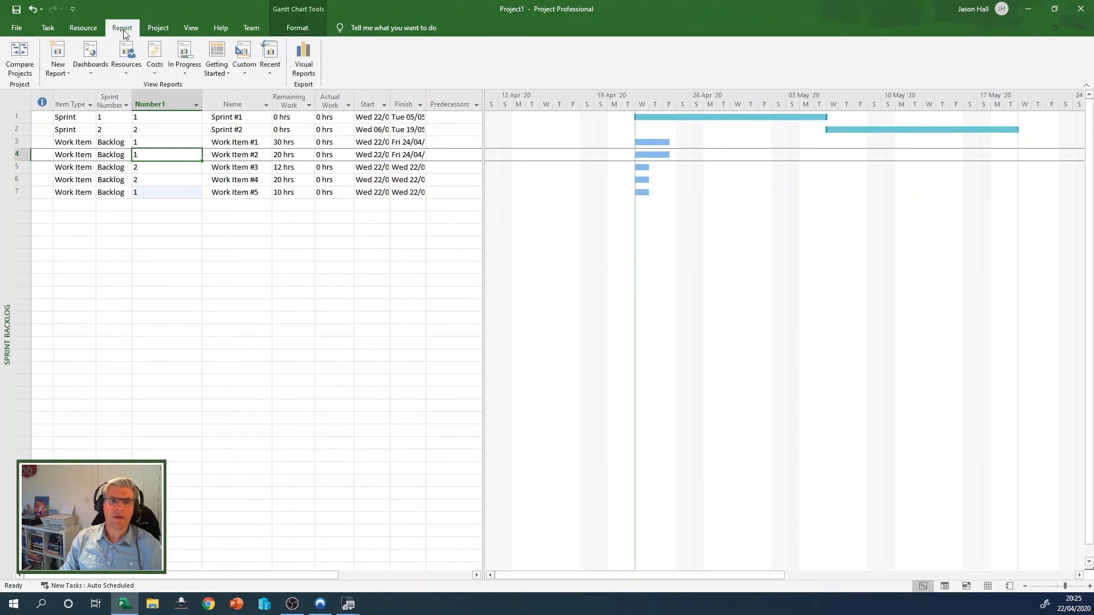
{"action": "left_click", "coordinate": [244, 64]}
{"action": "left_click", "coordinate": [260, 85]}
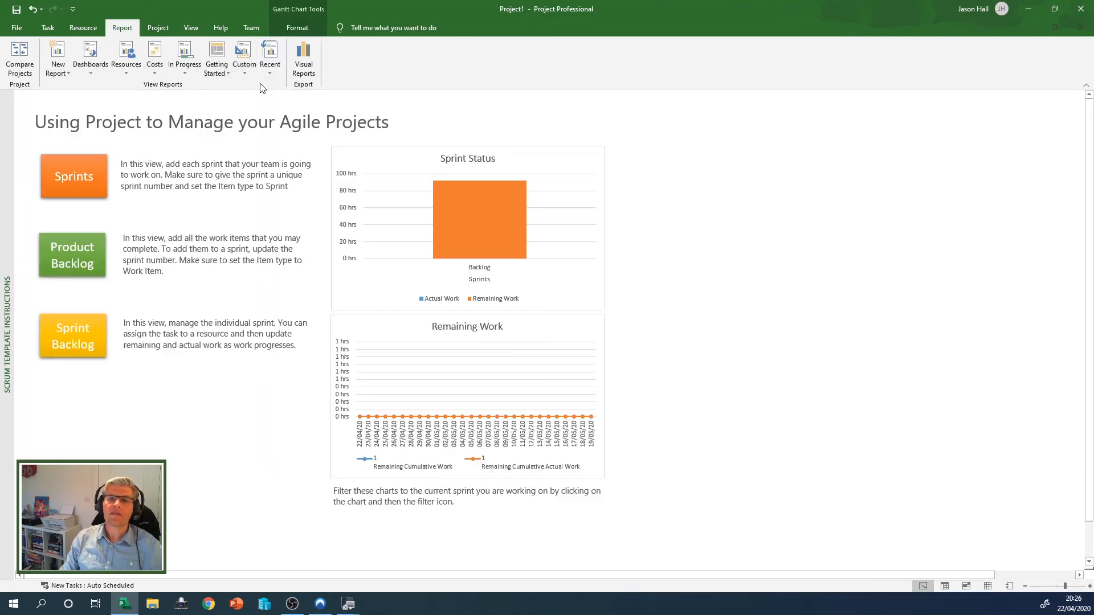